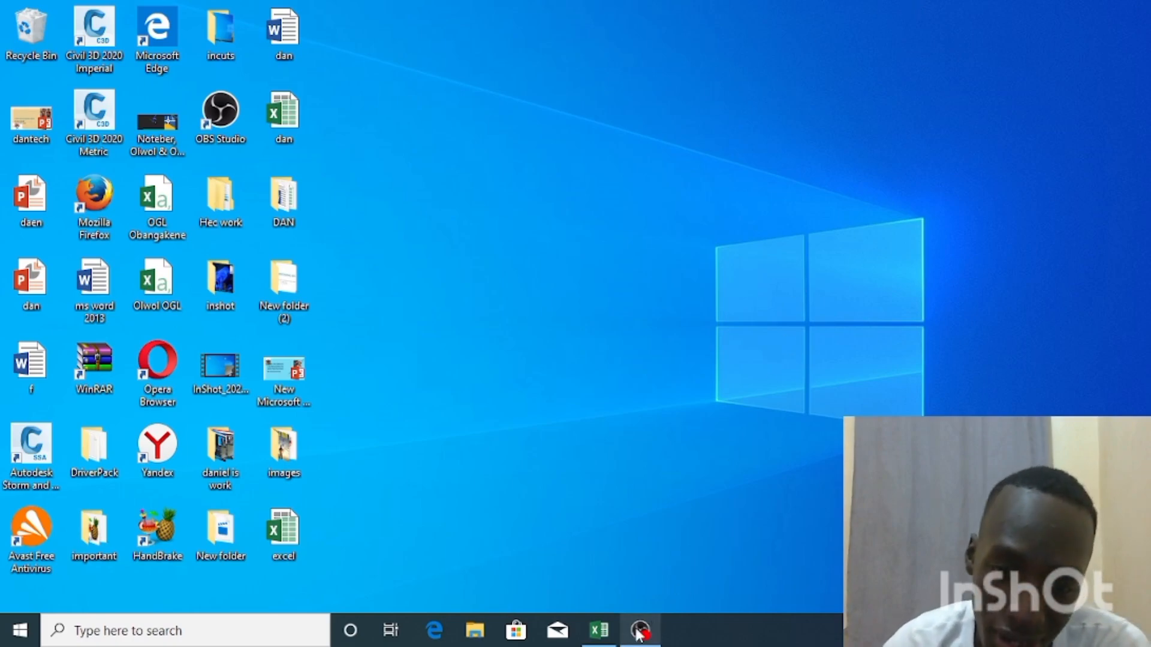
Switch to the Excel workbook and correct the divide-by-zero formula in cell D2 to =B2/2
left_click(602, 631)
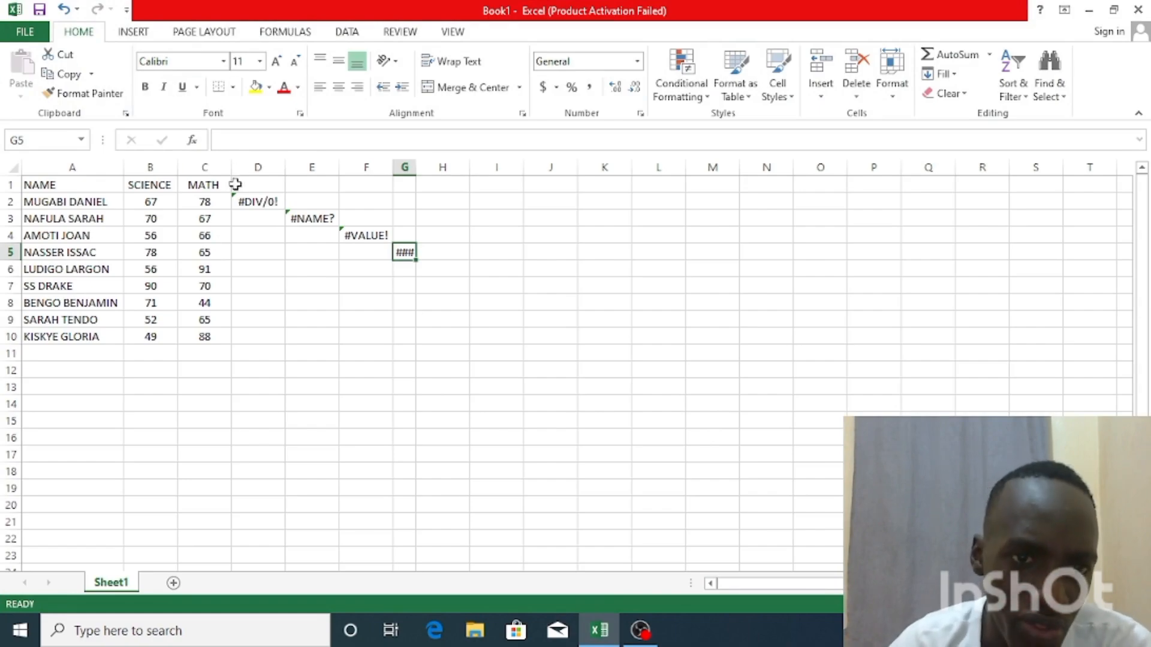
left_click(262, 205)
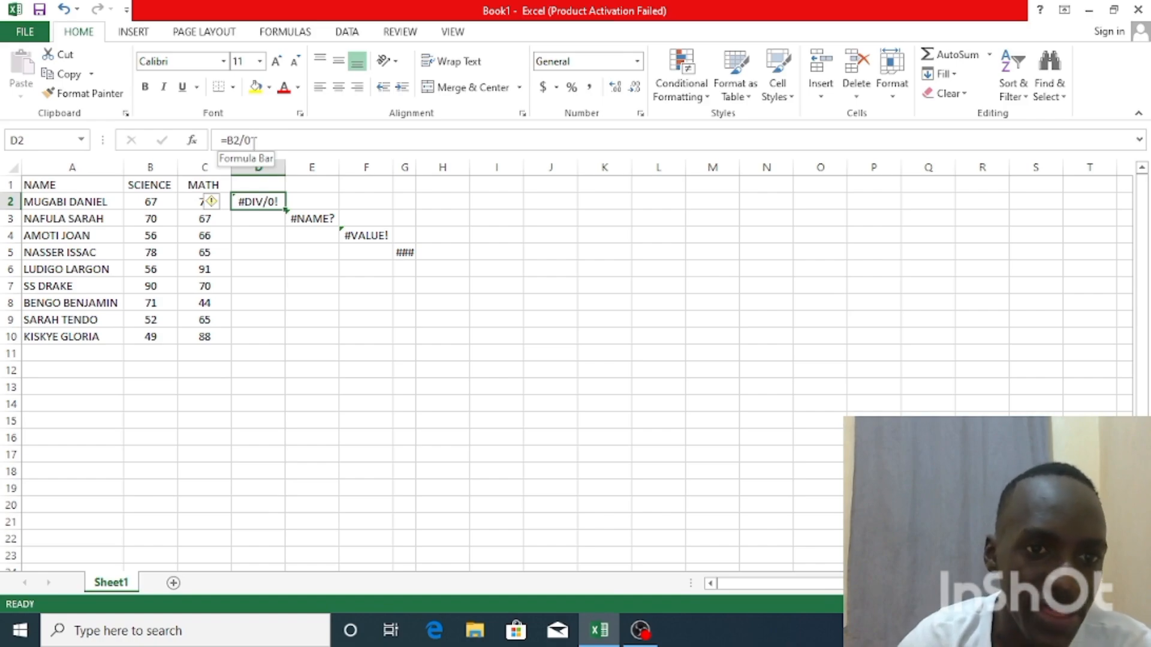
left_click(153, 201)
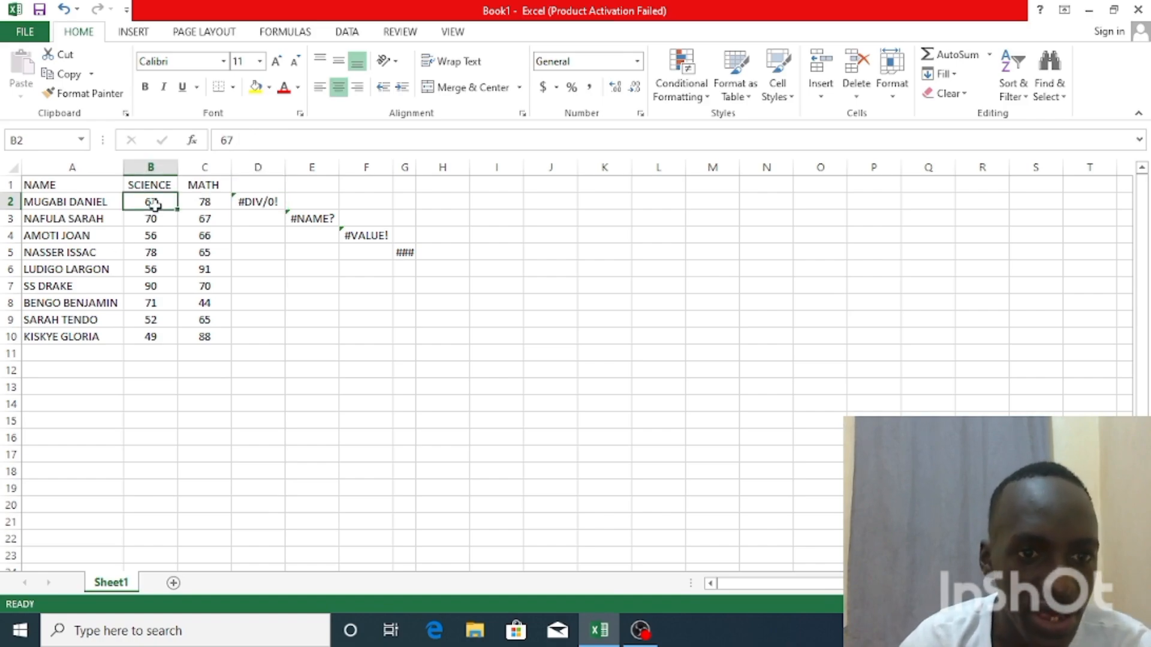
left_click(253, 203)
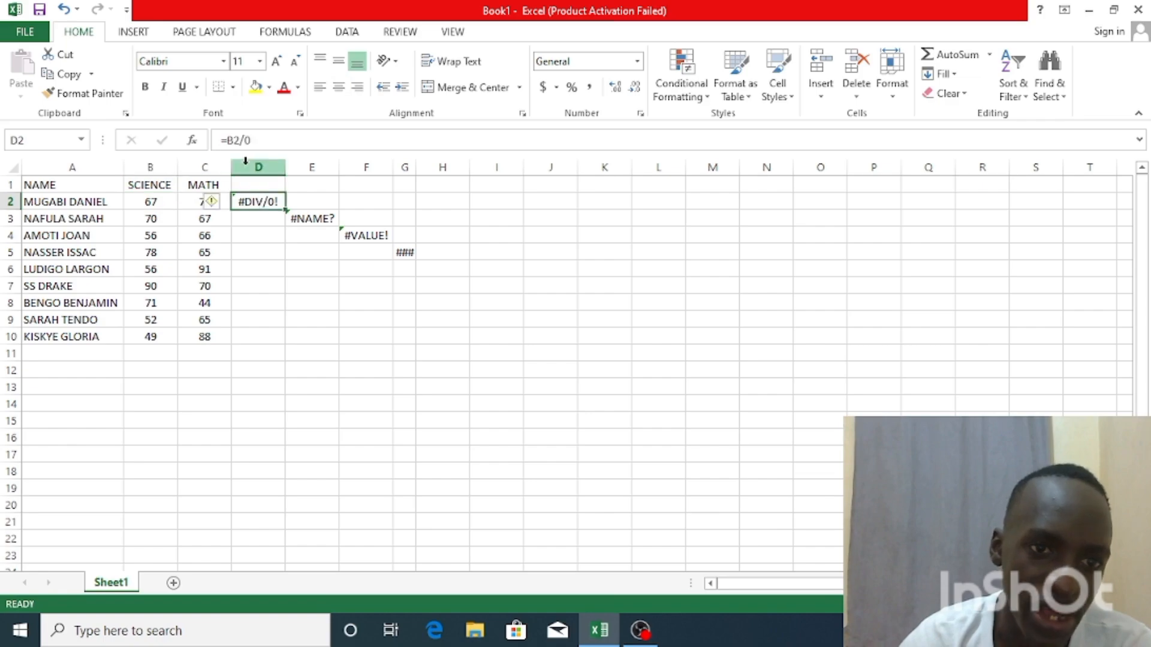
double_click(276, 203)
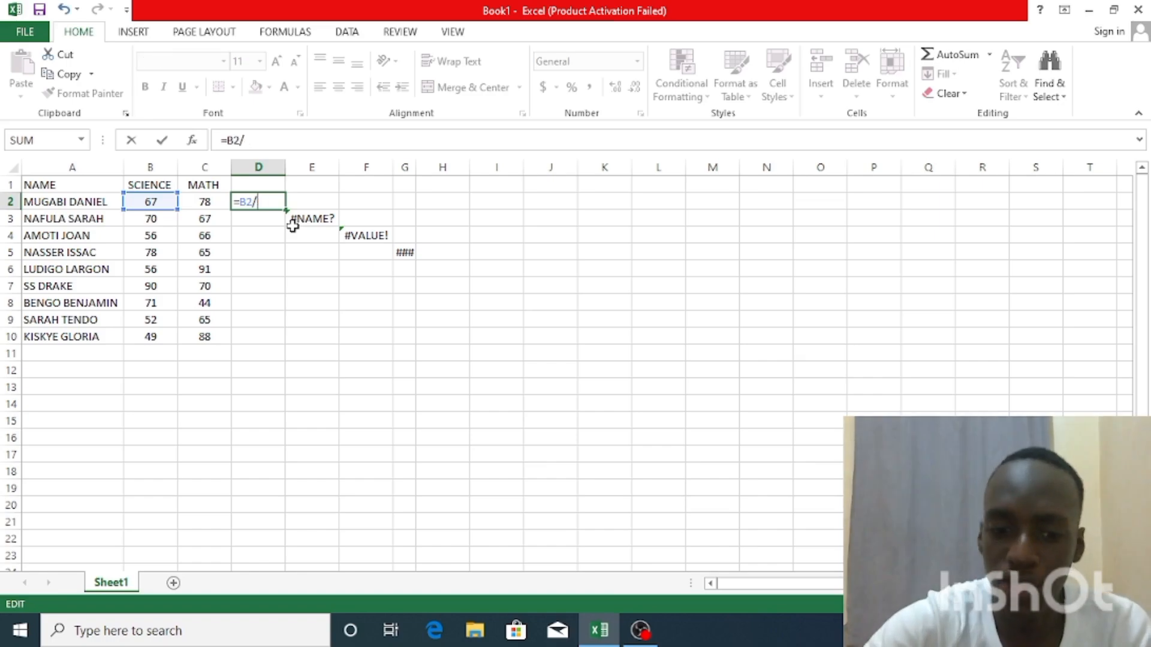
key("BackSpace")
type("2")
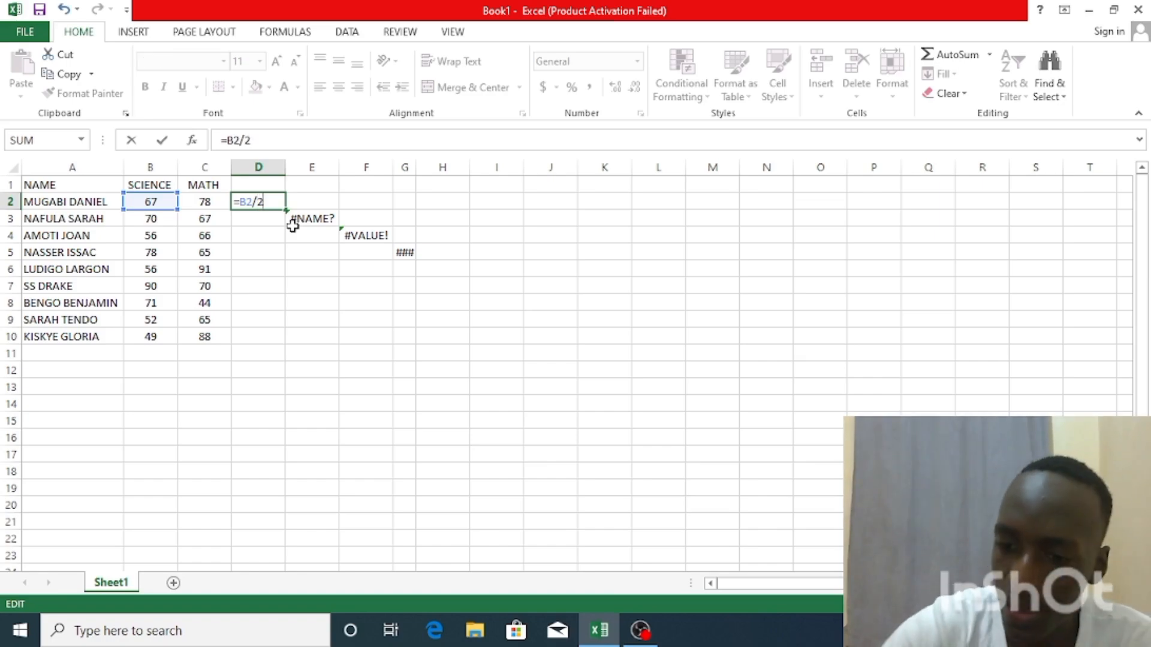
key("Return")
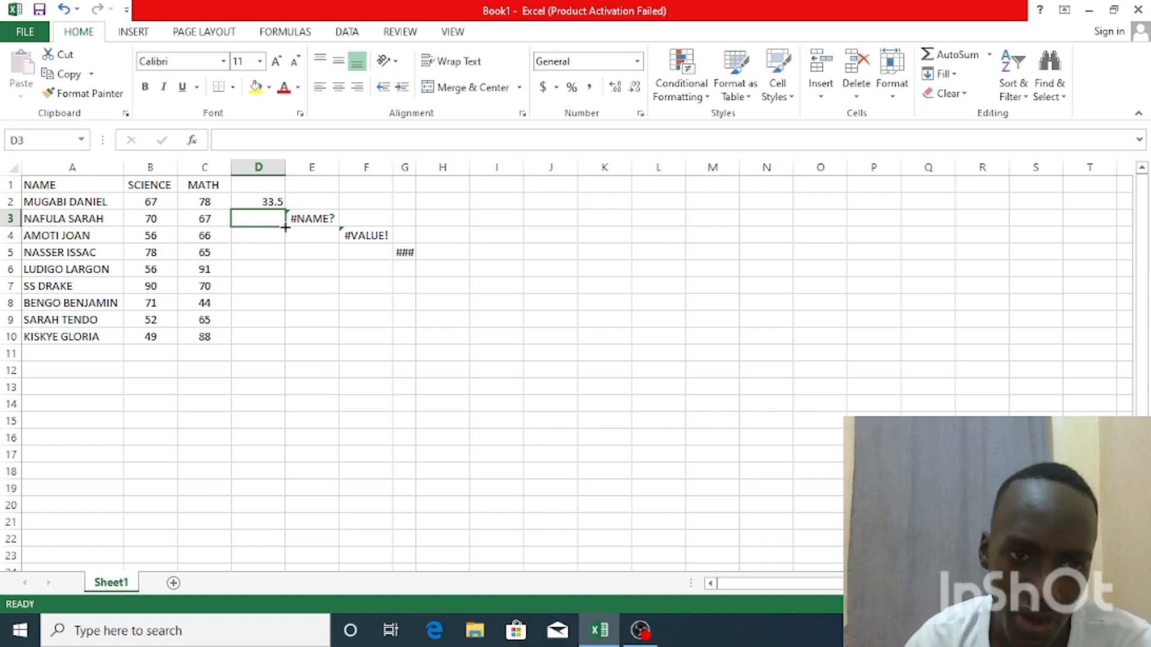
Correct the misspelled function in cell E3 to =SUM(B2:C2) and fill the formula down through E10
left_click(306, 220)
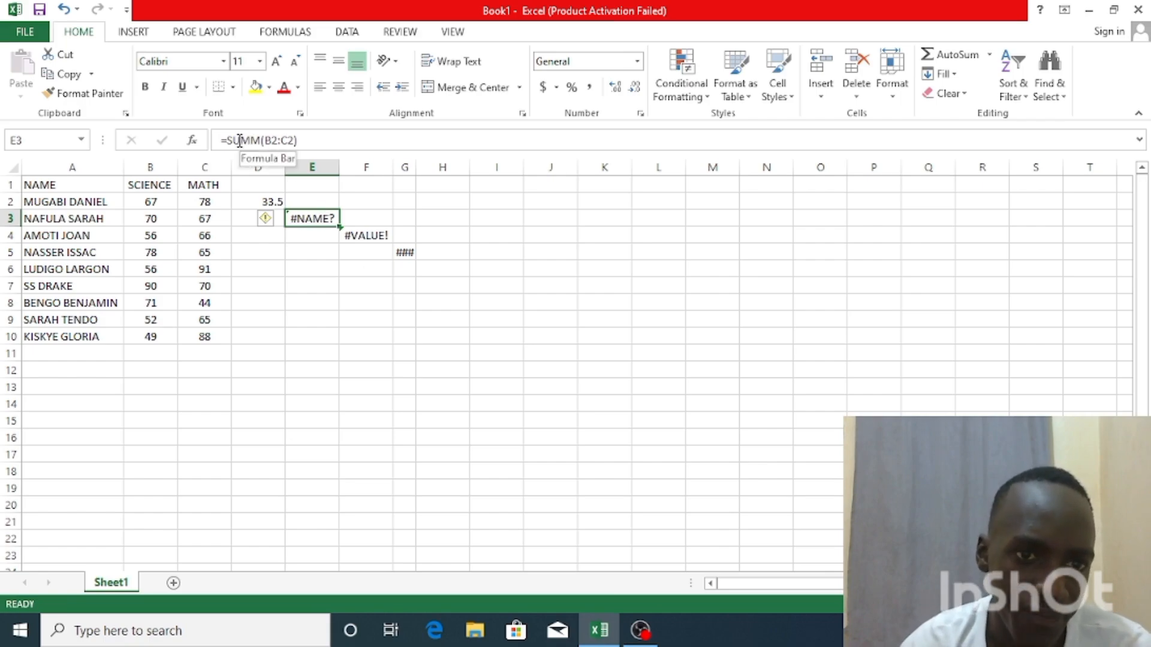
double_click(331, 218)
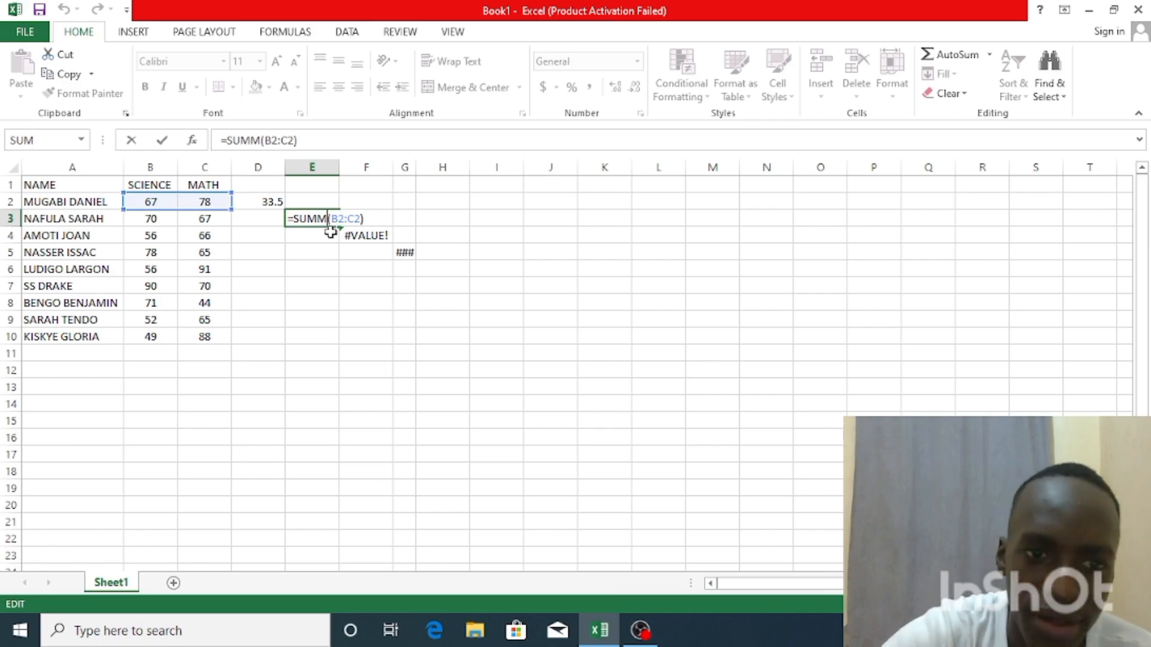
key("BackSpace")
key("Return")
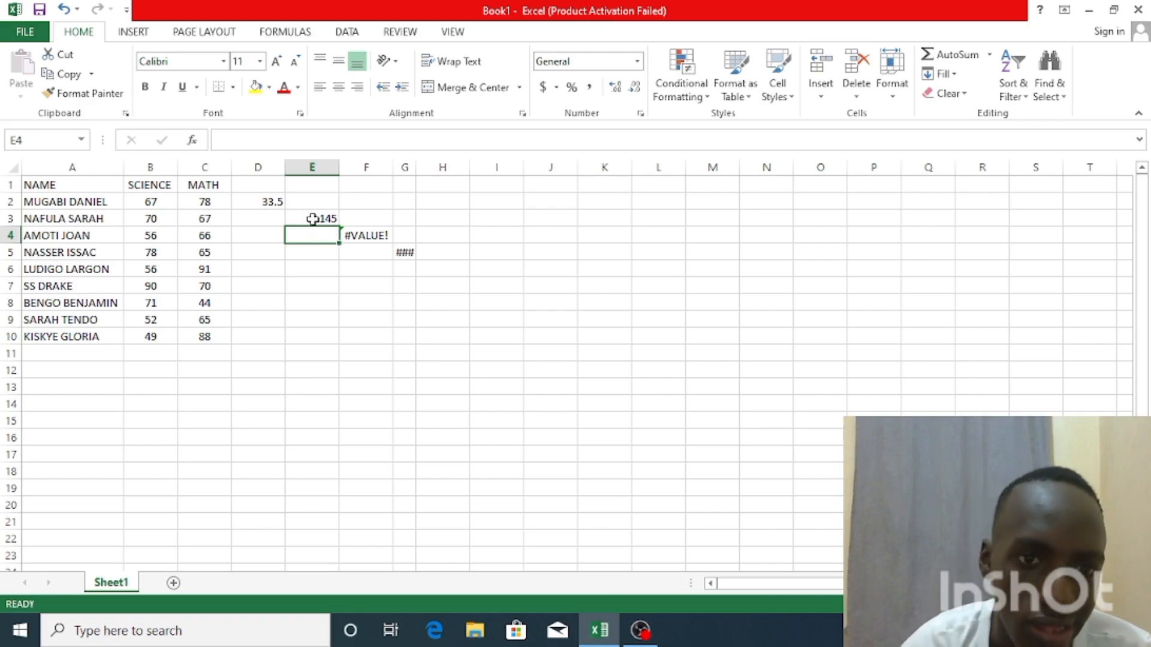
left_click(312, 219)
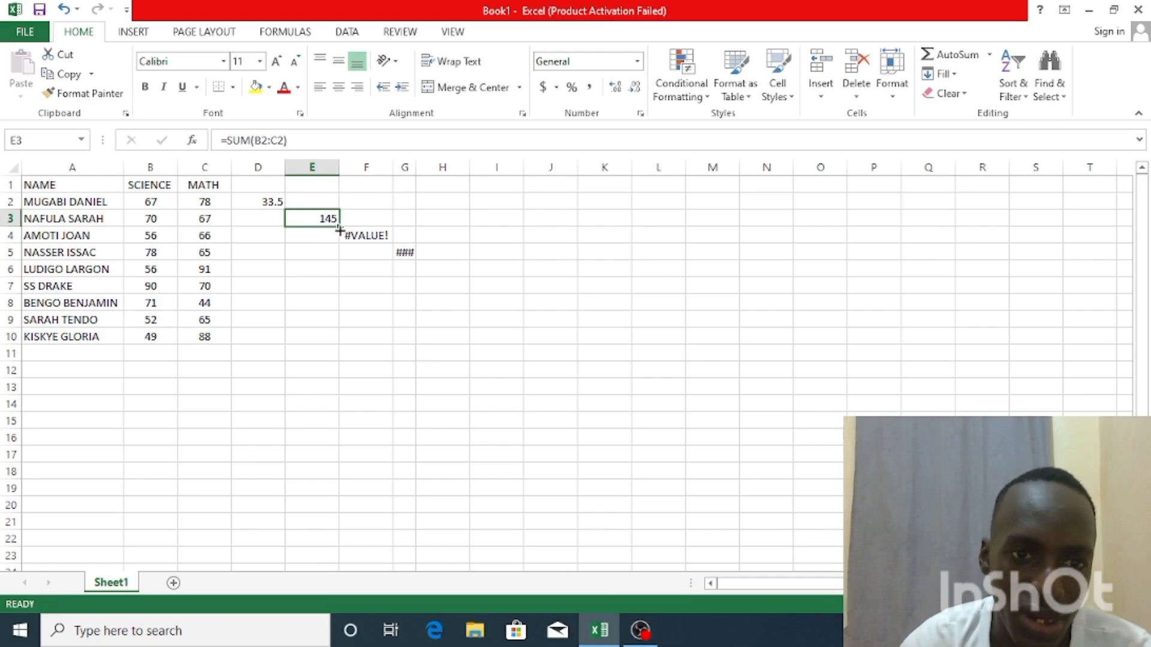
double_click(339, 226)
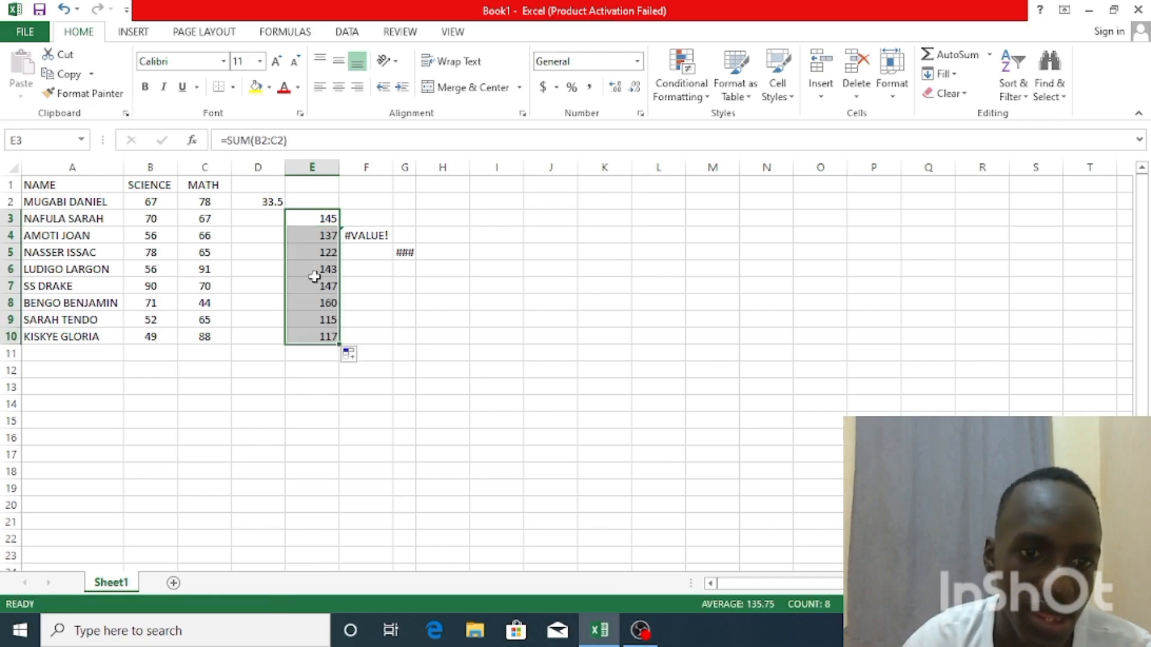
left_click(338, 235)
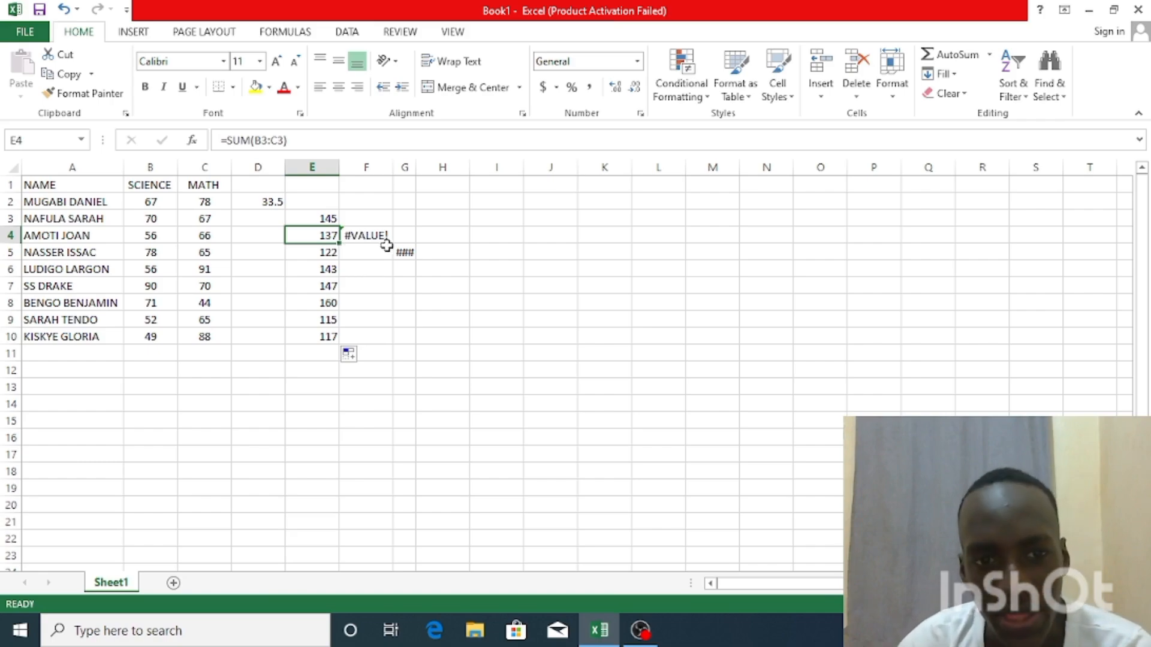
Replace the formula in cell F4 that adds text with =B2/C5
left_click(371, 235)
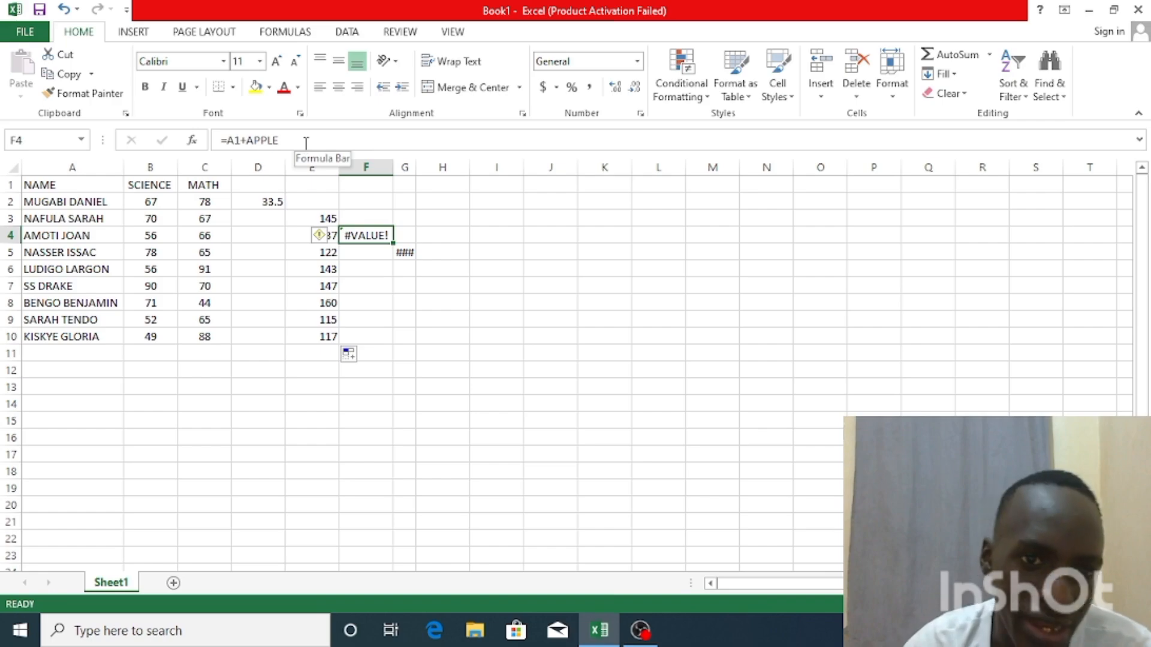
double_click(382, 235)
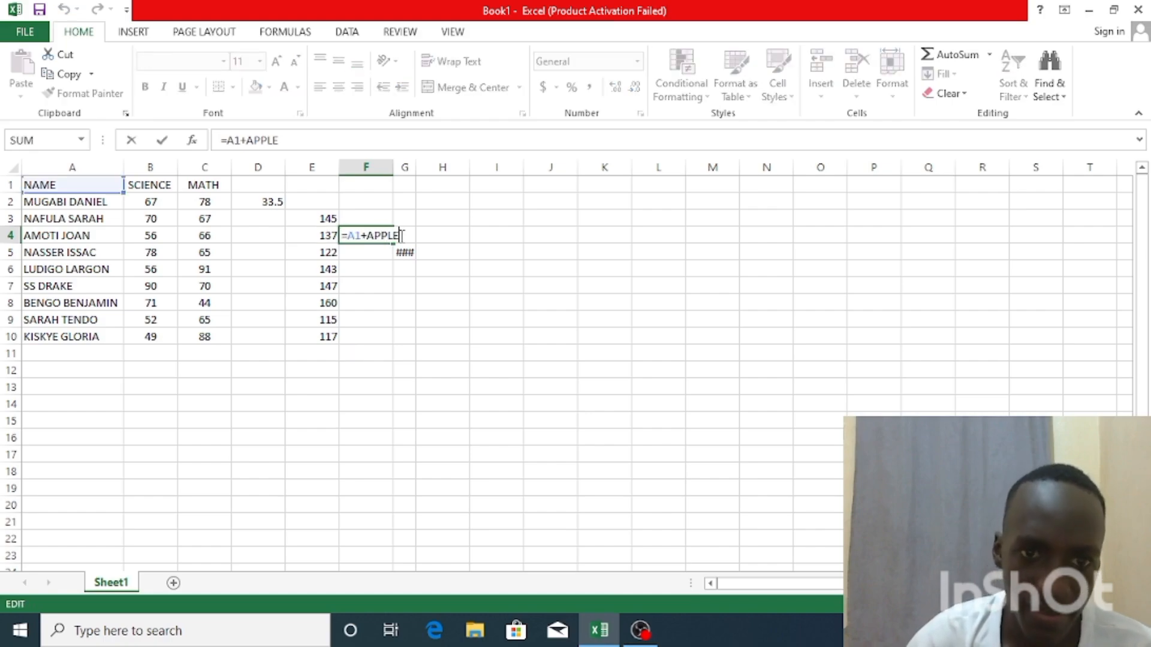
key("BackSpace")
key("BackSpace")
key("BackSpace")
key("BackSpace")
key("BackSpace")
key("BackSpace")
key("BackSpace")
key("BackSpace")
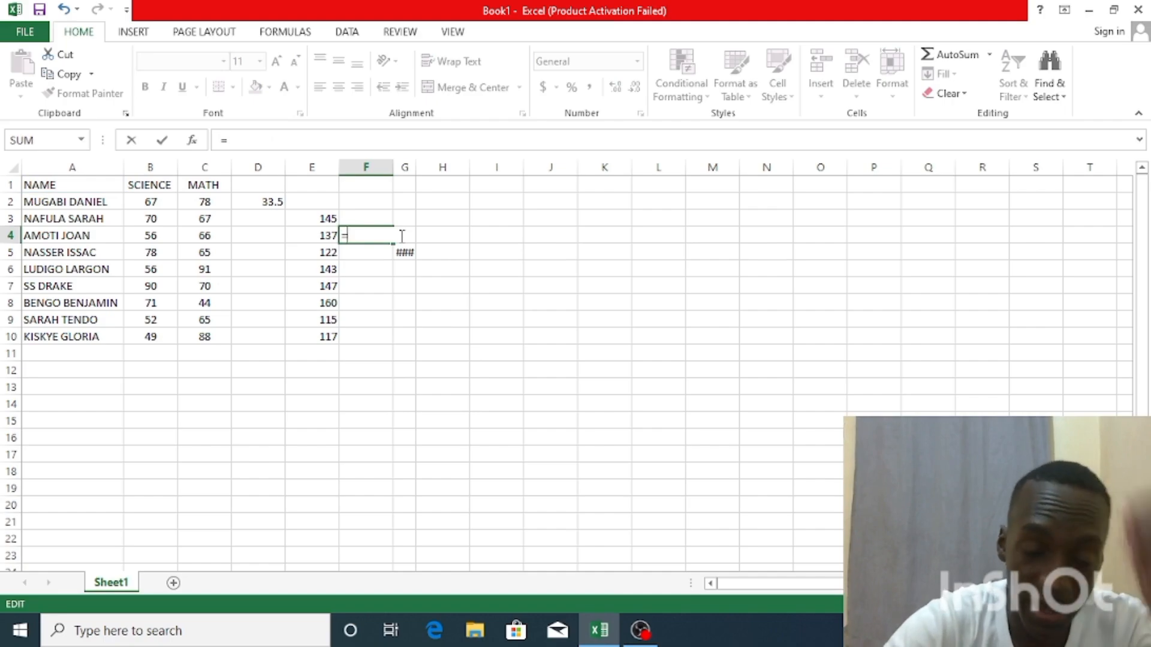
type("B2")
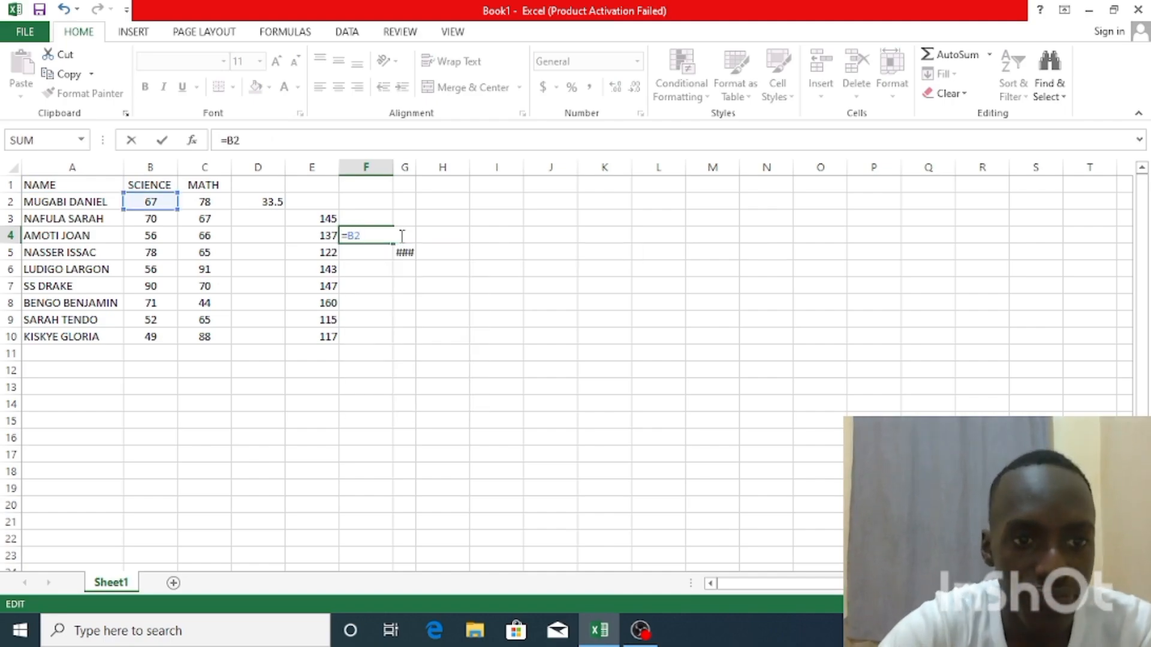
type("/")
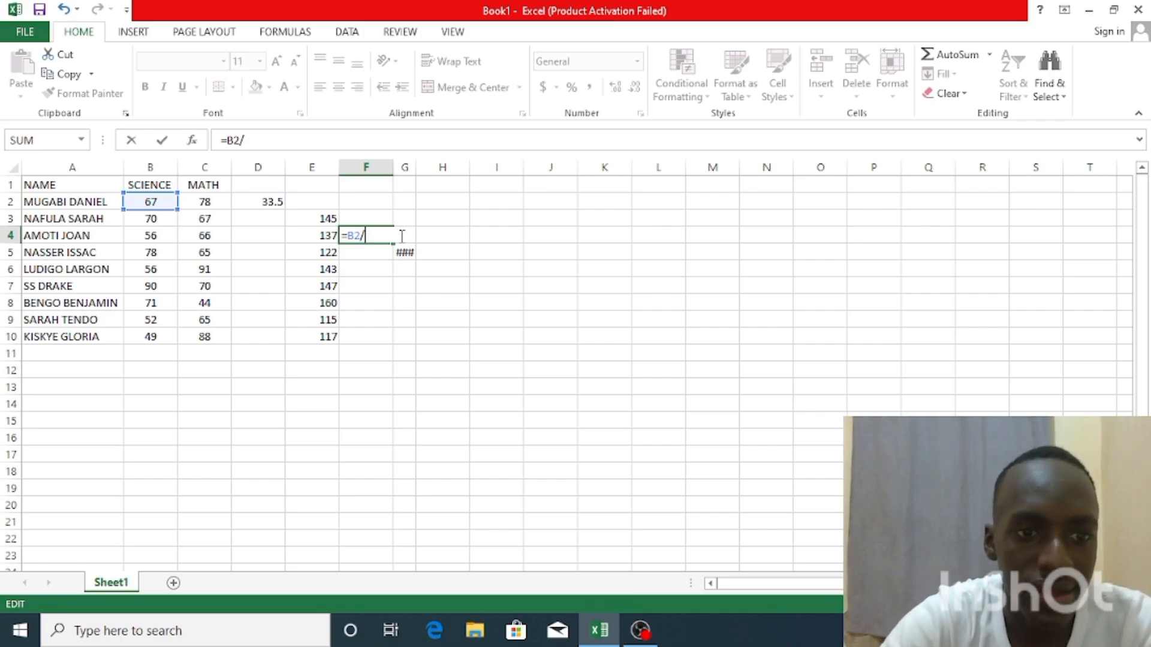
type("C5")
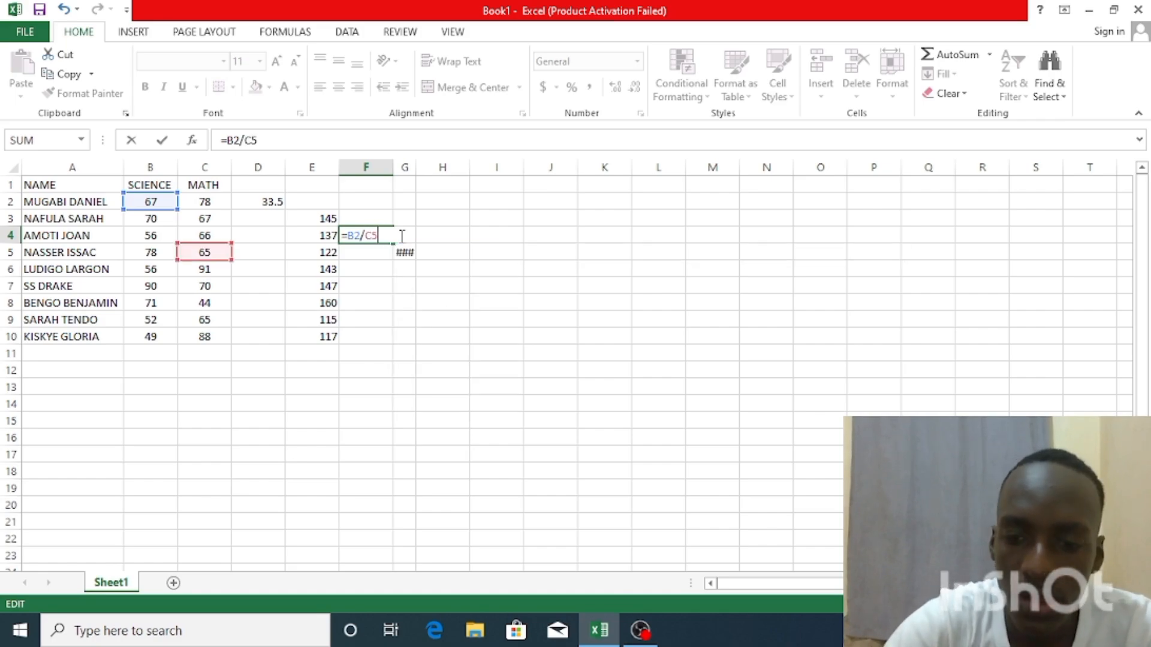
key("Return")
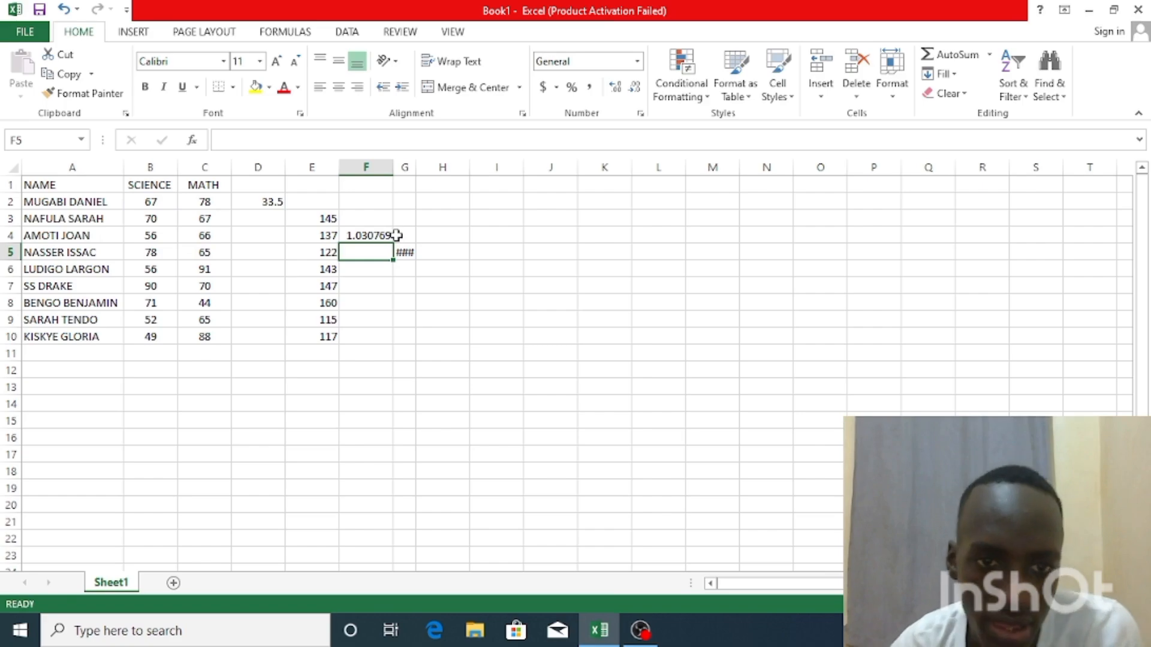
left_click(391, 234)
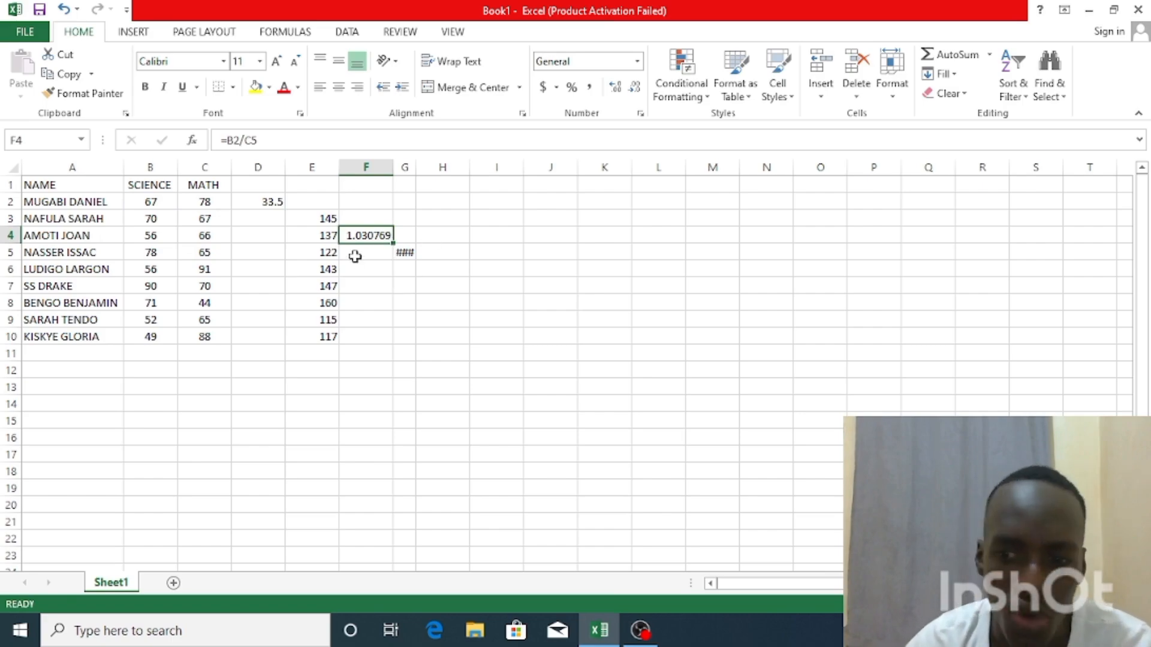
Widen column G to several times its width so the long number in G5 has more room
left_click(405, 254)
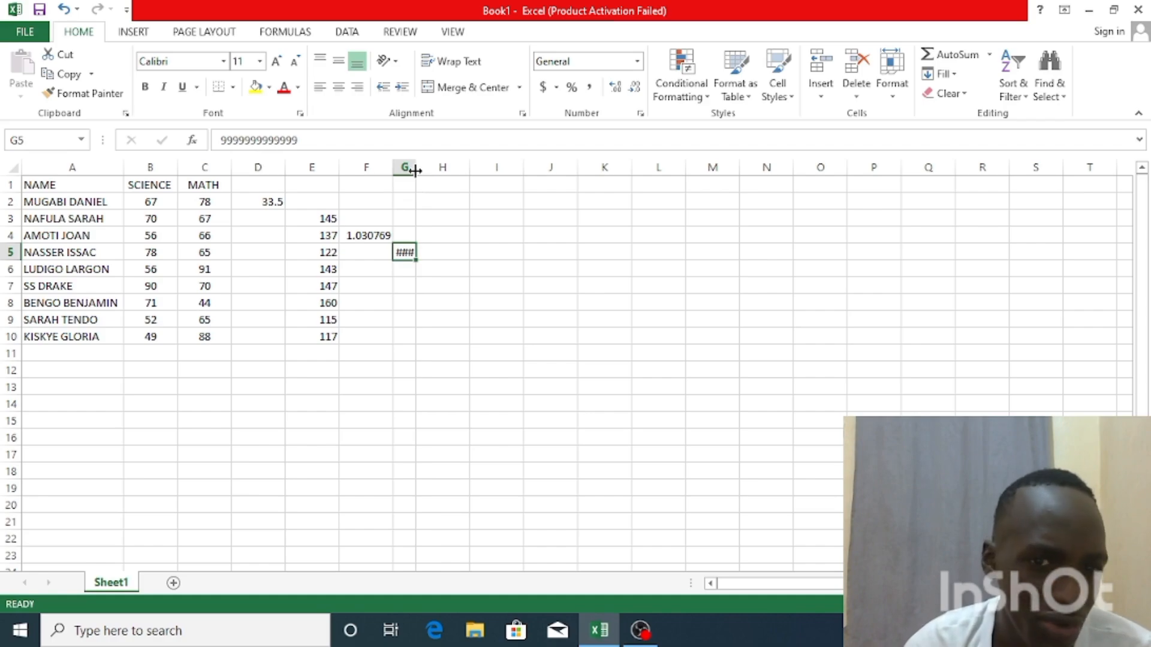
left_click_drag(415, 171, 429, 170)
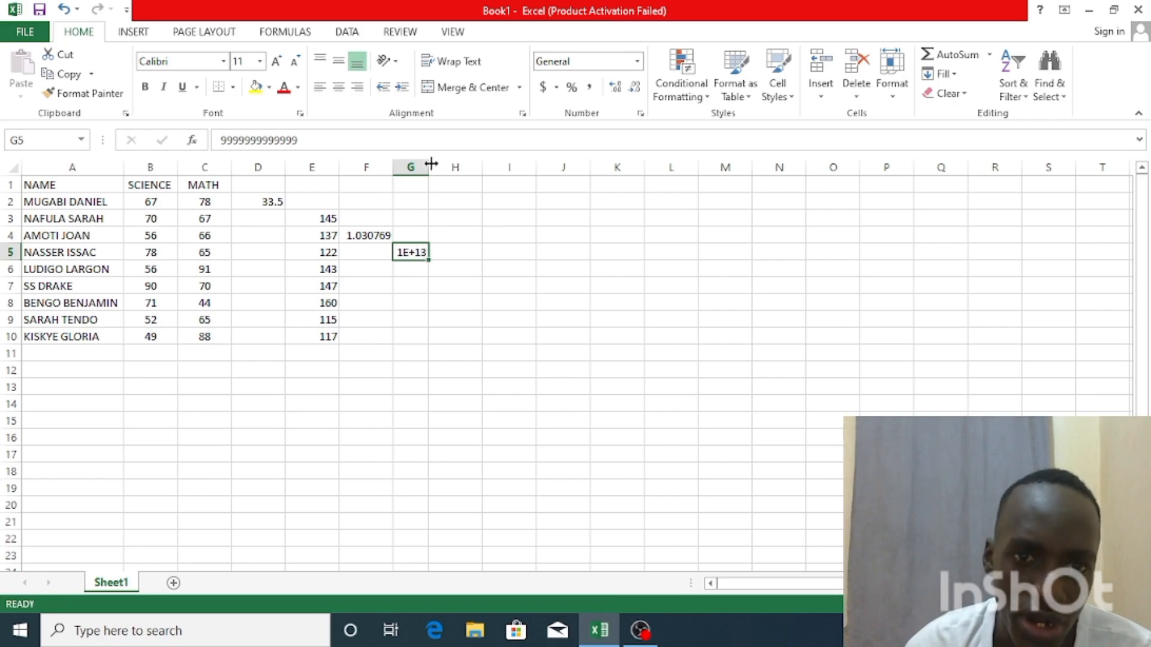
left_click_drag(428, 169, 477, 169)
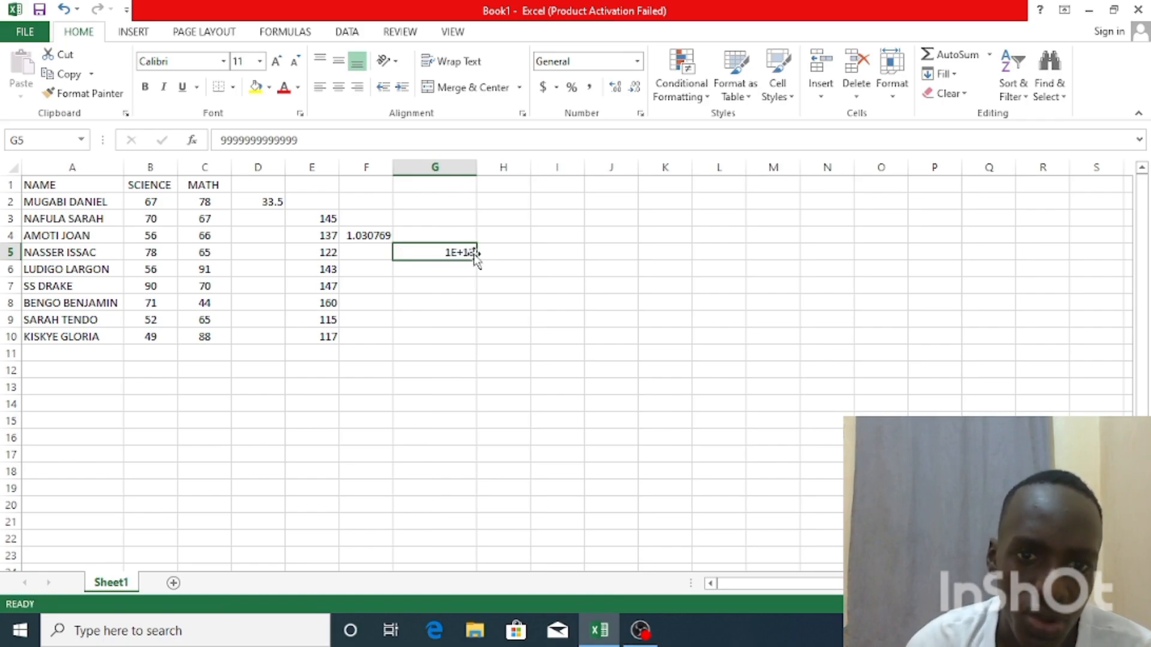
Try entering 999999999 in cell G5 in place of the long number, and clear the entry
key("BackSpace")
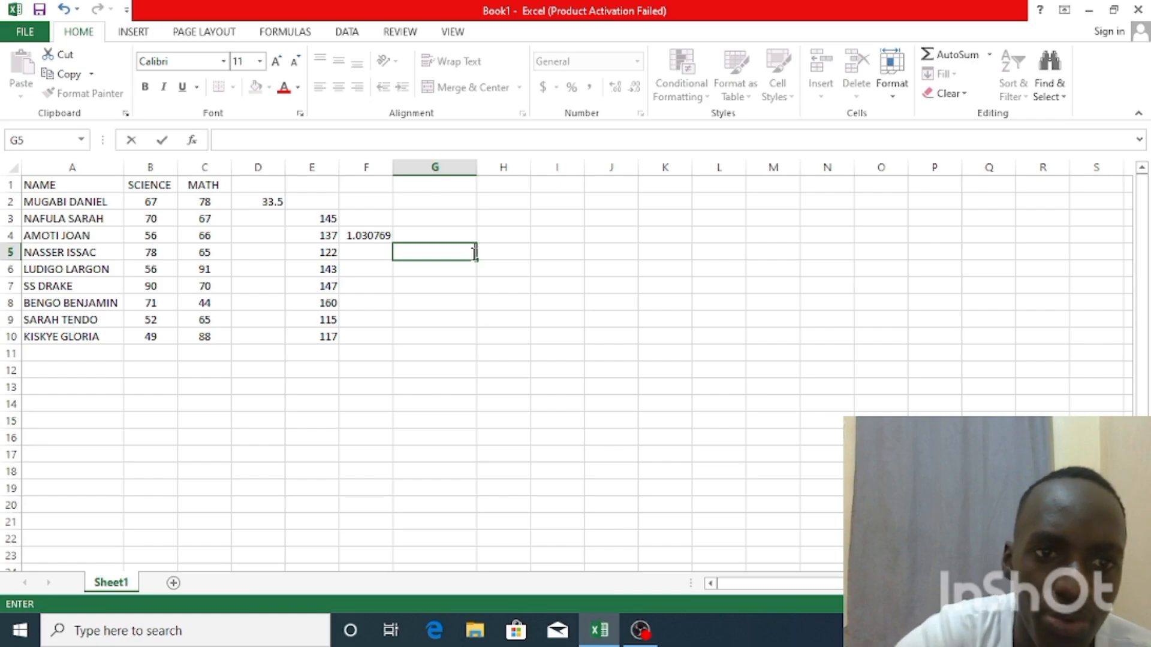
type("999999999")
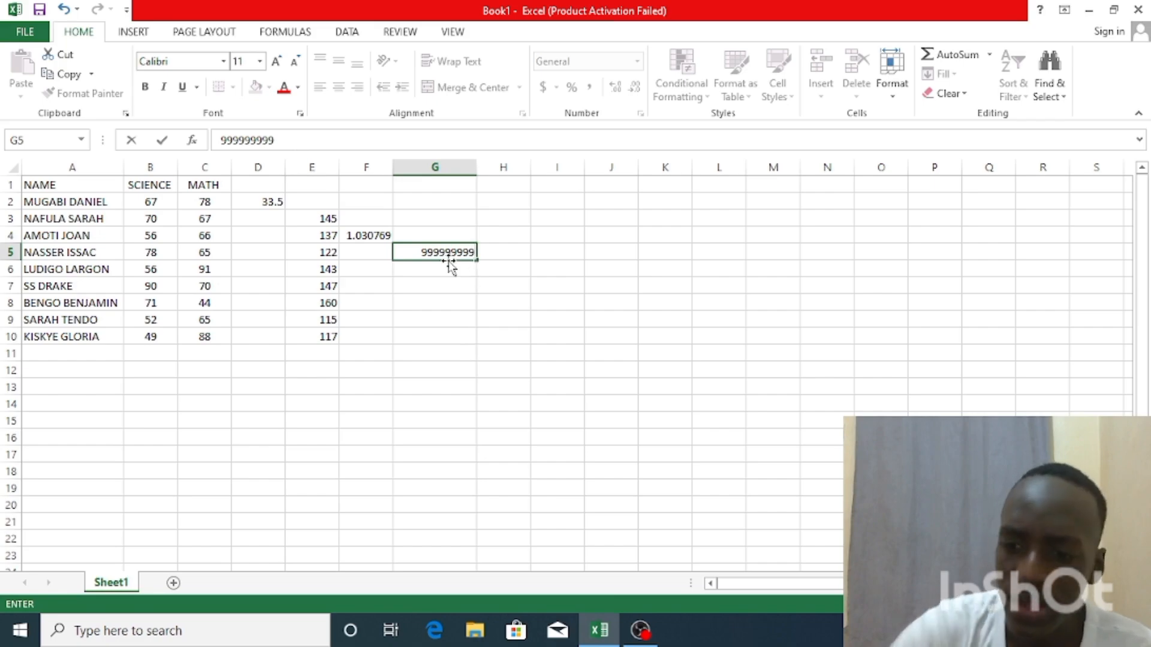
key("BackSpace")
key("BackSpace")
key("BackSpace")
key("BackSpace")
key("BackSpace")
key("BackSpace")
key("BackSpace")
key("BackSpace")
key("BackSpace")
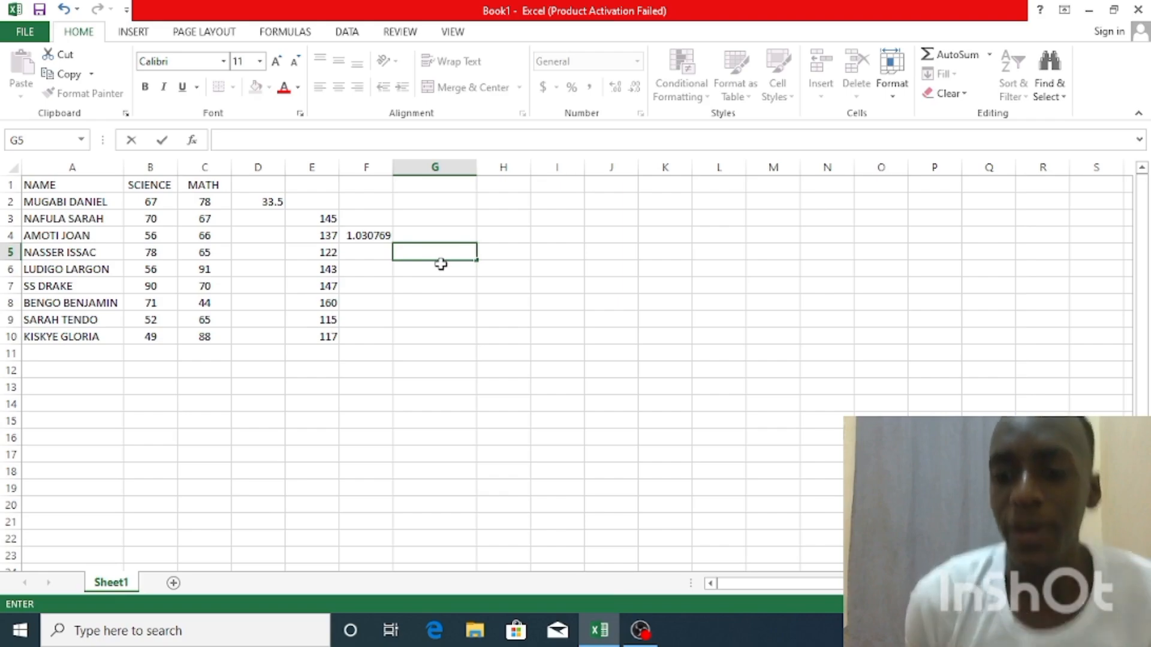
Enter =SUM(B2:C2) in cell G5 and fill the formula down through G10
type("=SU")
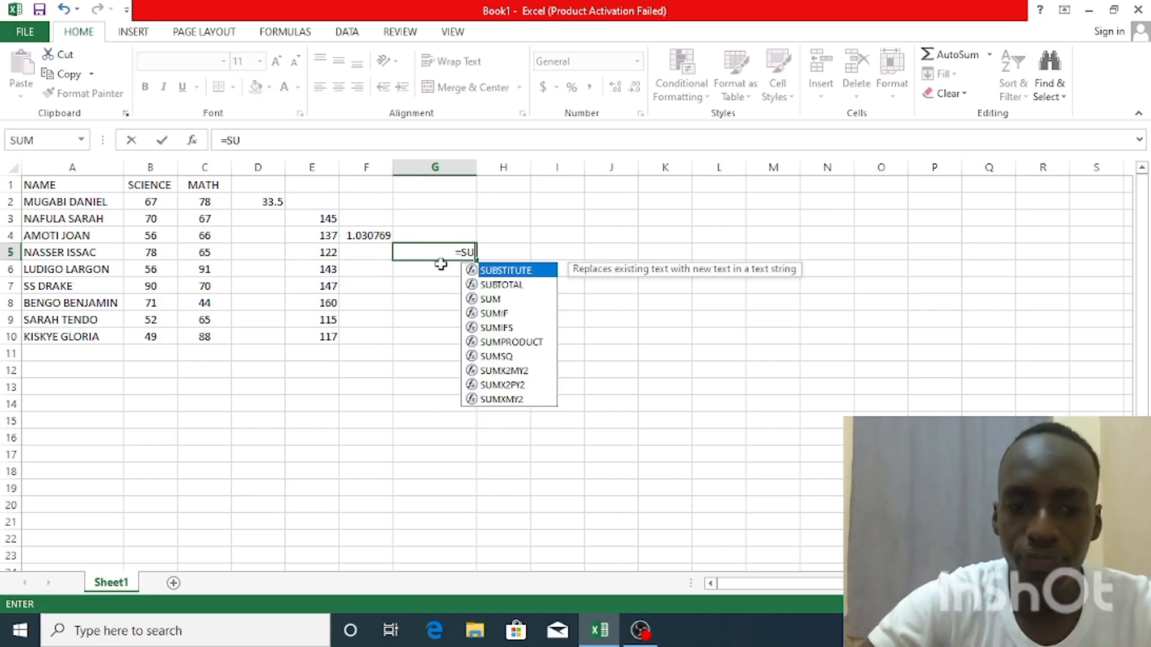
type("M(")
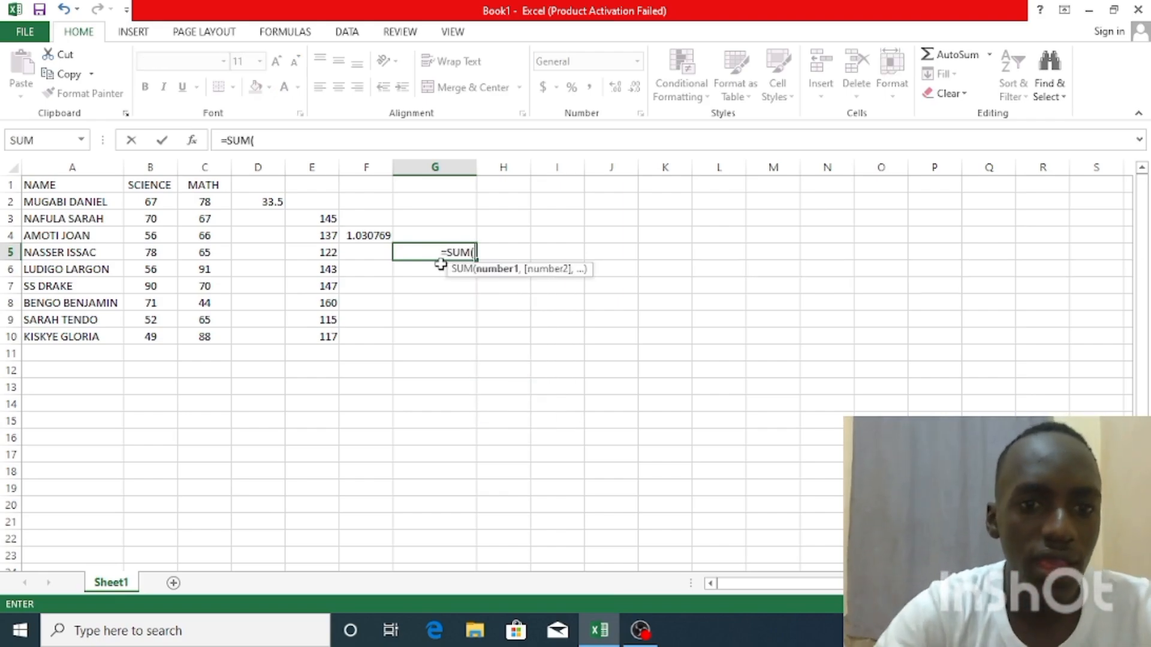
type("B2")
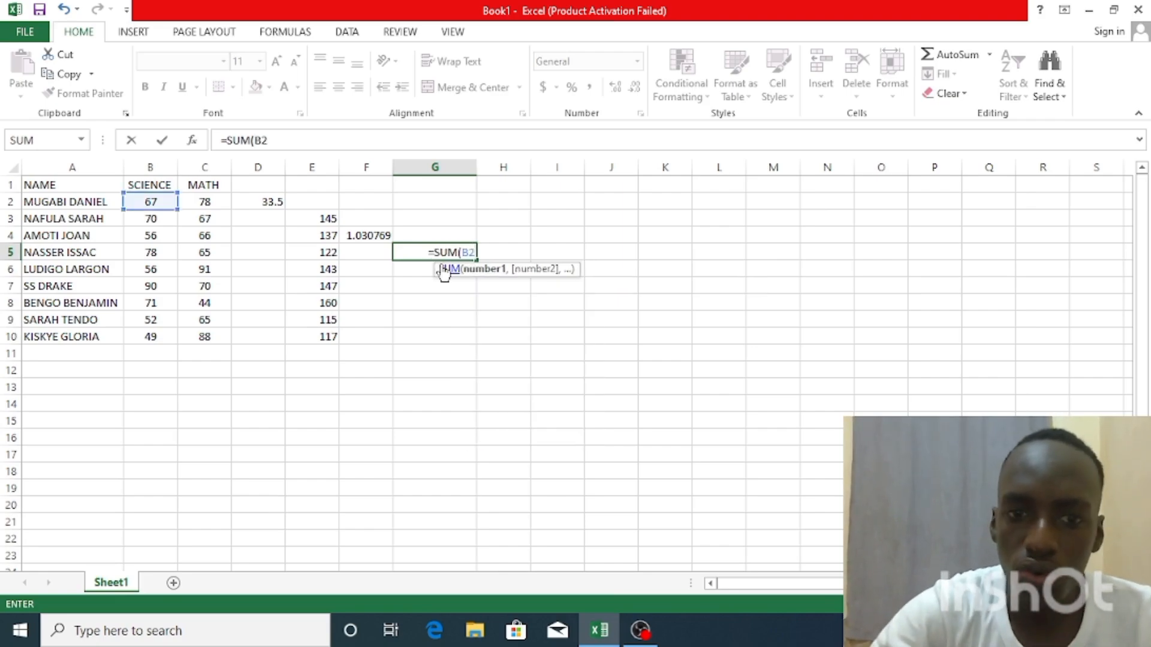
type(":C")
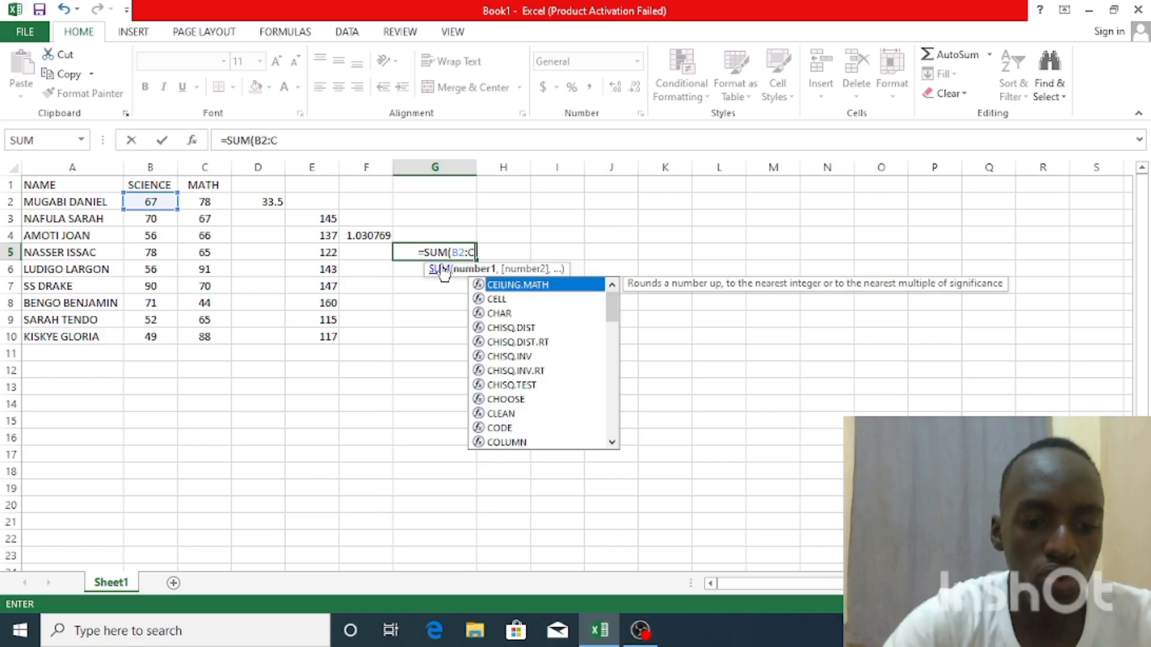
type("2)")
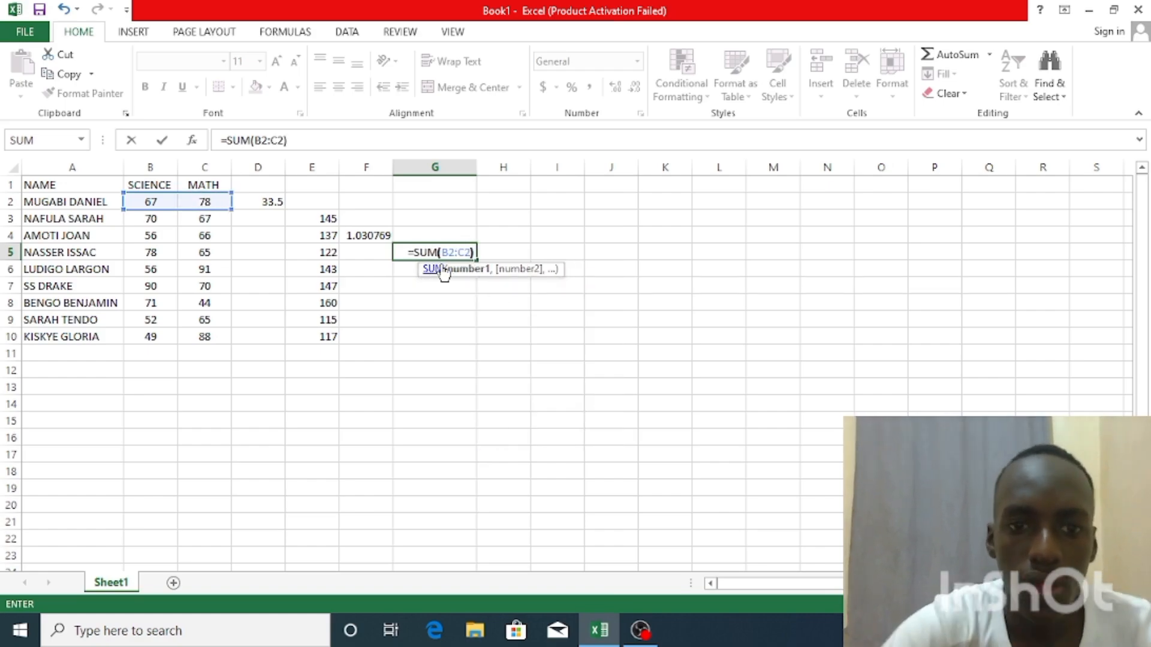
key("Return")
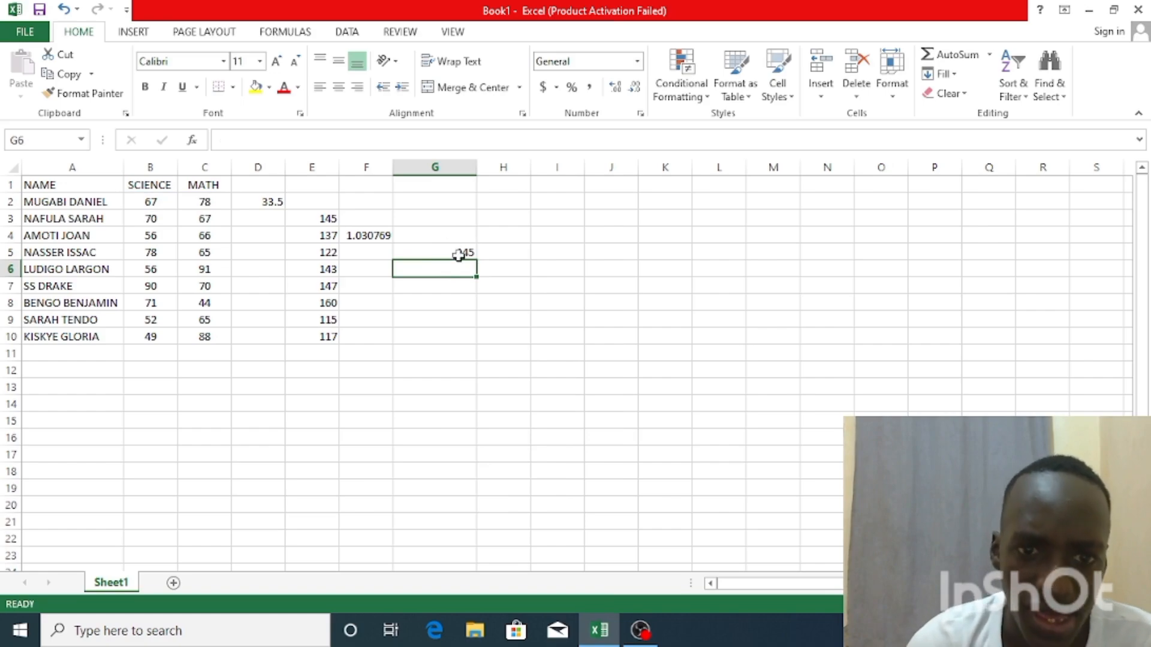
left_click(459, 255)
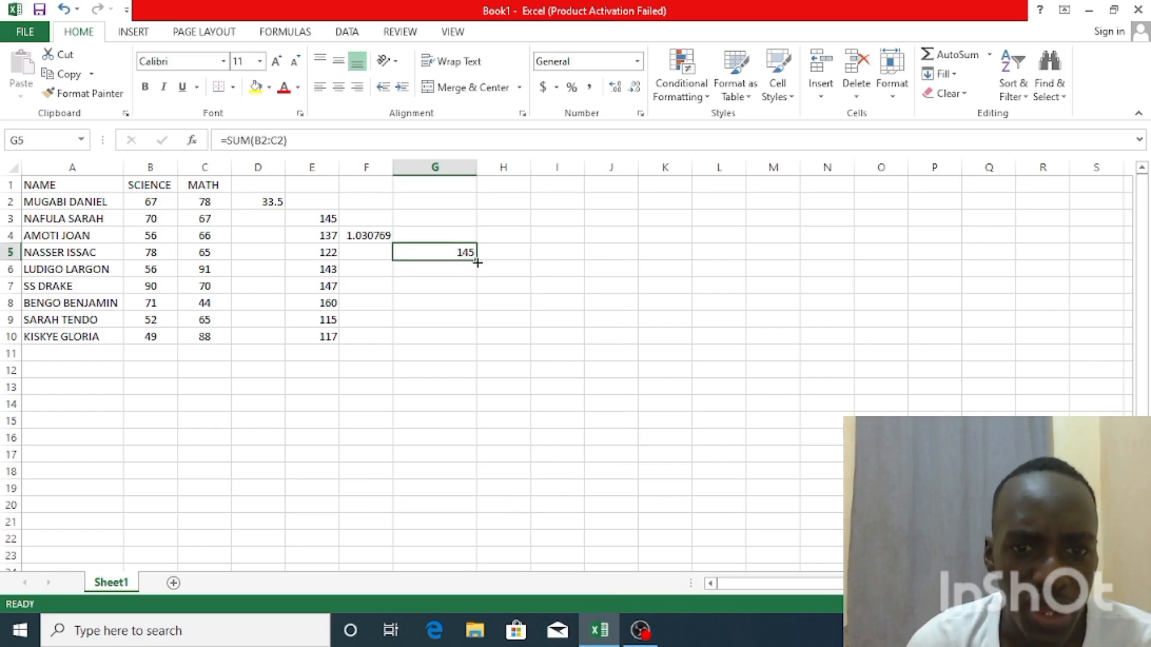
double_click(474, 259)
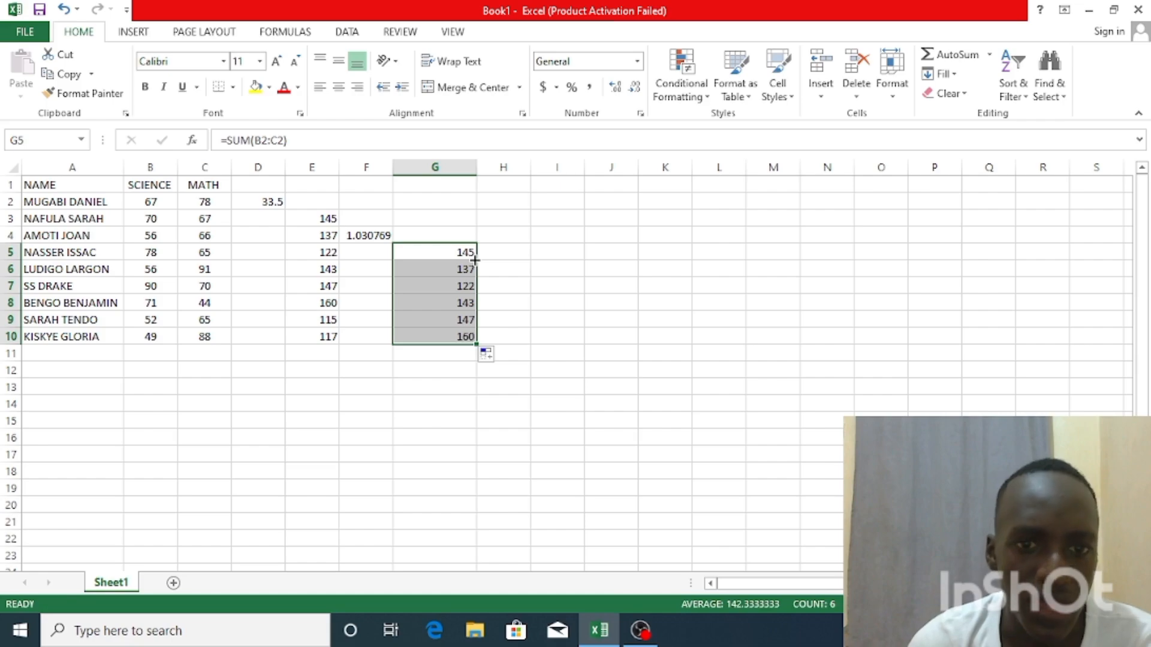
Try deleting the MATH column and the column that takes its place, and undo both deletions
left_click(458, 256)
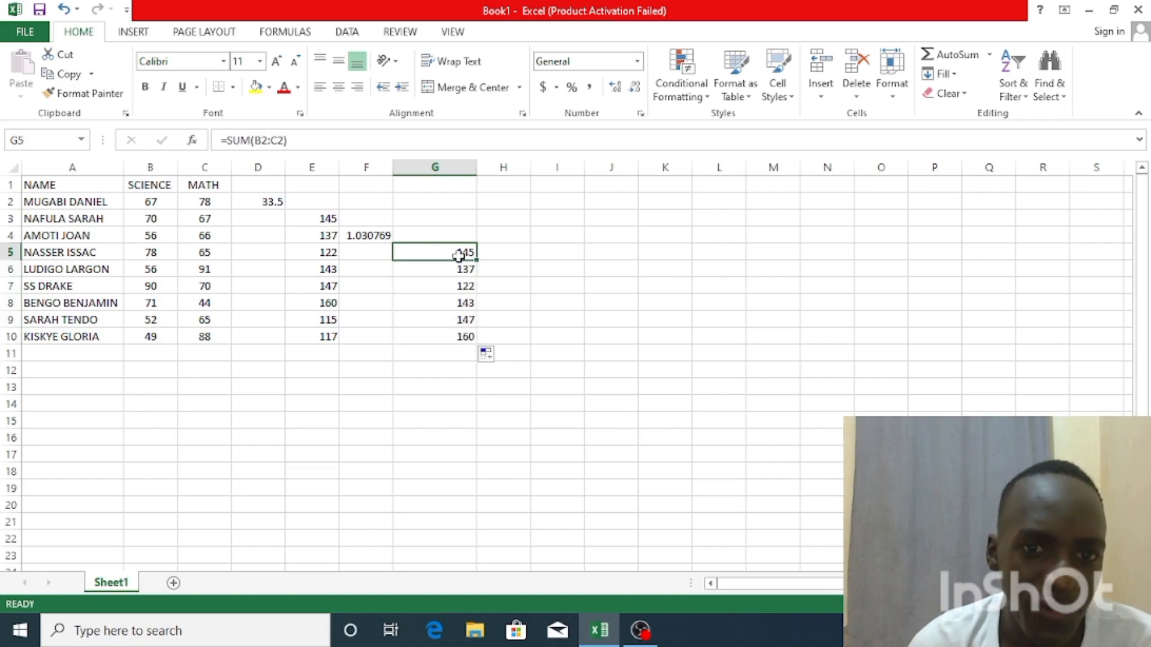
left_click(219, 161)
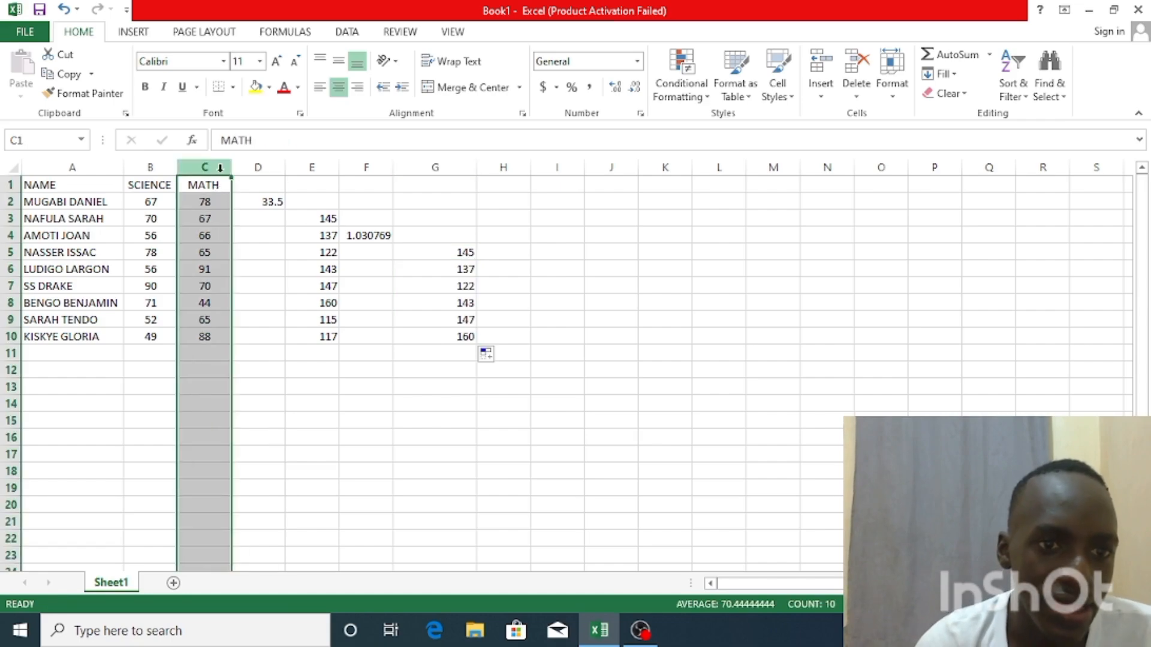
right_click(220, 172)
left_click(264, 312)
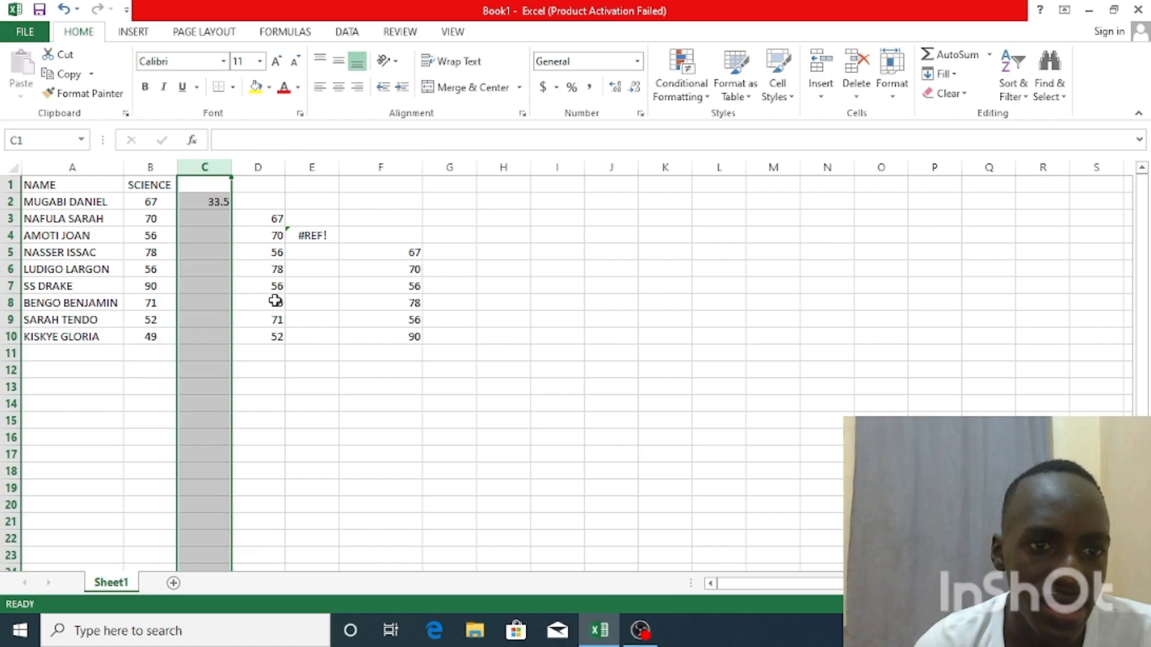
right_click(222, 180)
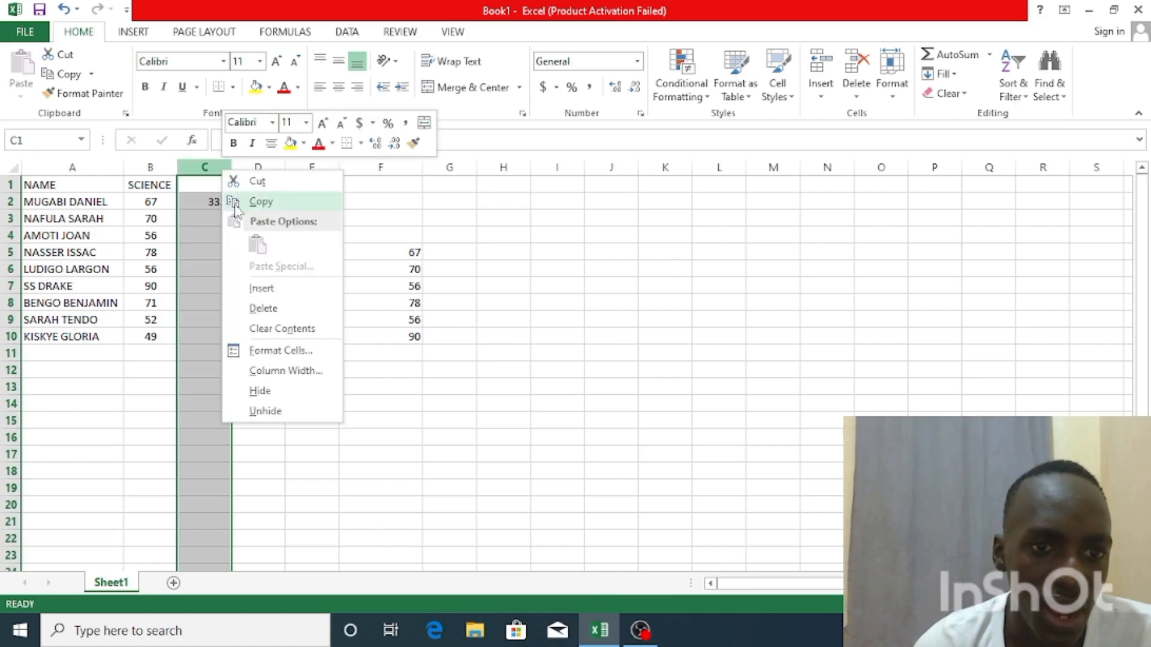
left_click(259, 306)
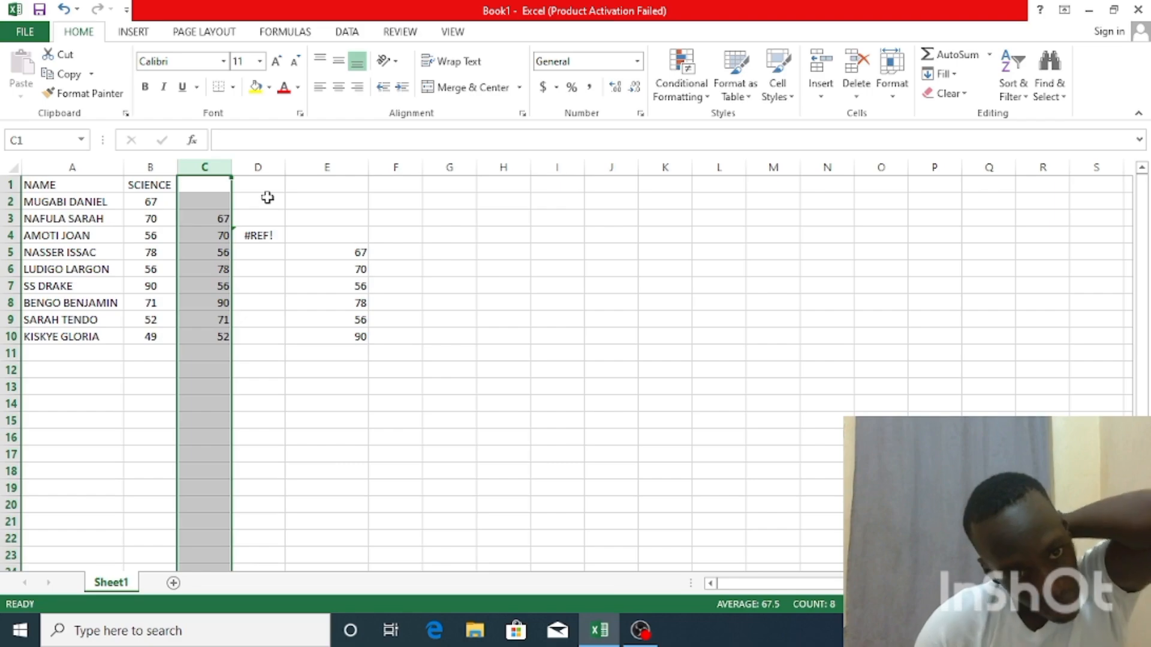
left_click(64, 9)
left_click(64, 9)
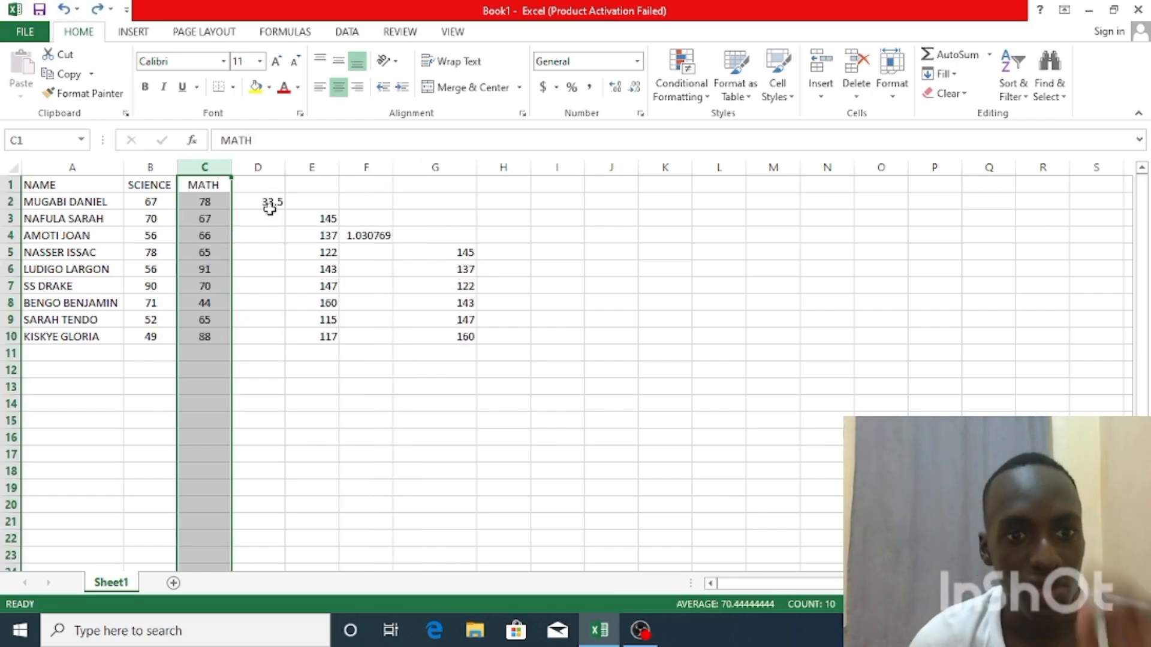
Delete the cells D2:G10 holding the earlier formula results, shifting the remaining cells left
left_click_drag(270, 205, 460, 348)
right_click(460, 348)
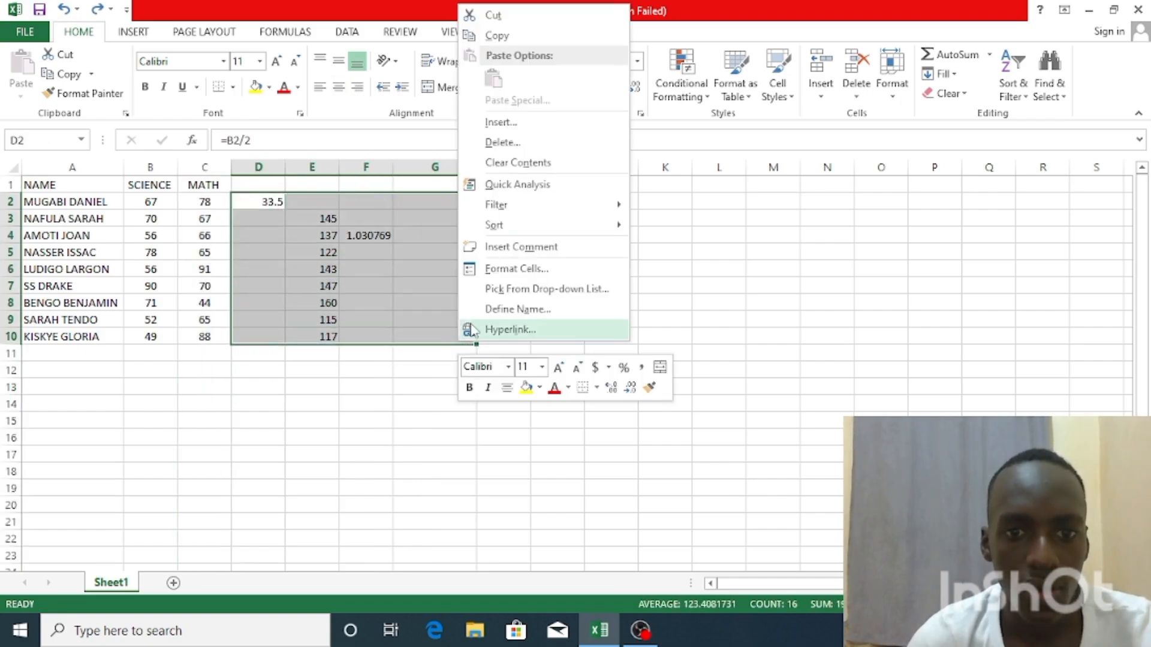
left_click(500, 143)
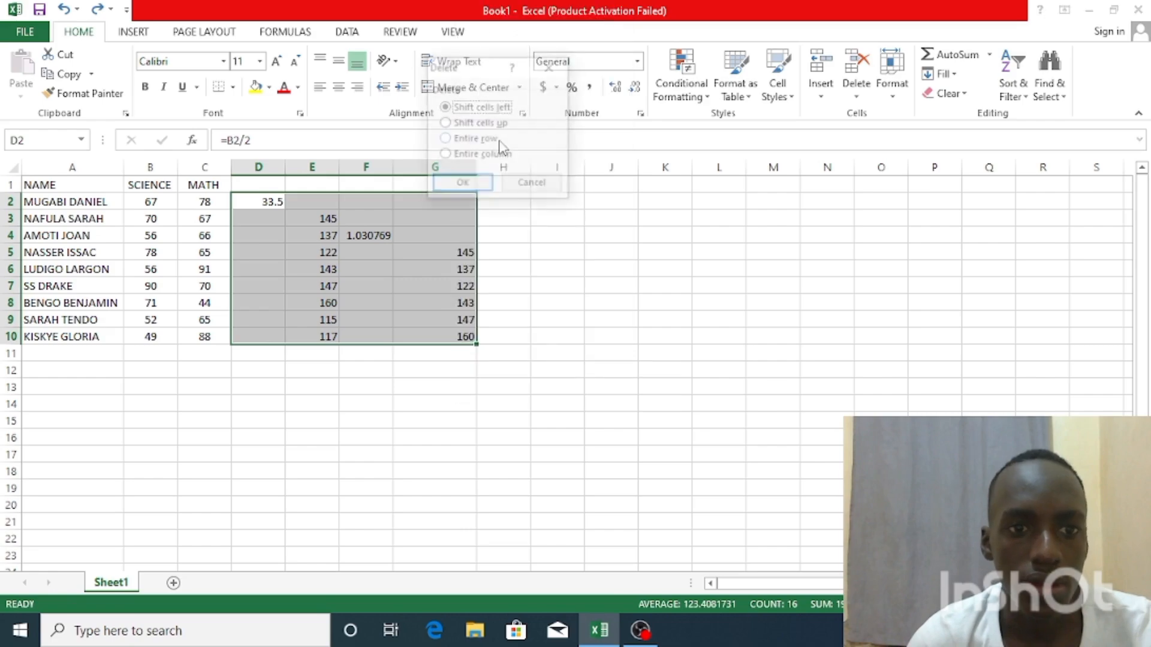
left_click(487, 185)
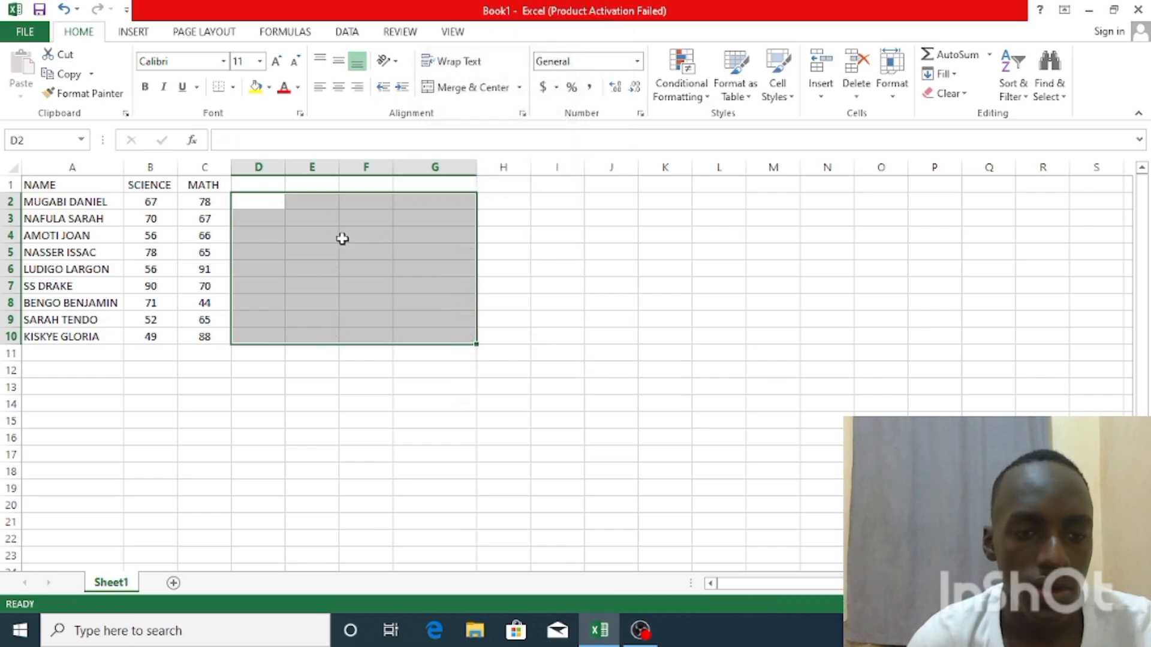
left_click(355, 338)
Enter =SUM(B2:C2) in cell D2 to add the first student's SCIENCE and MATH marks
left_click(270, 204)
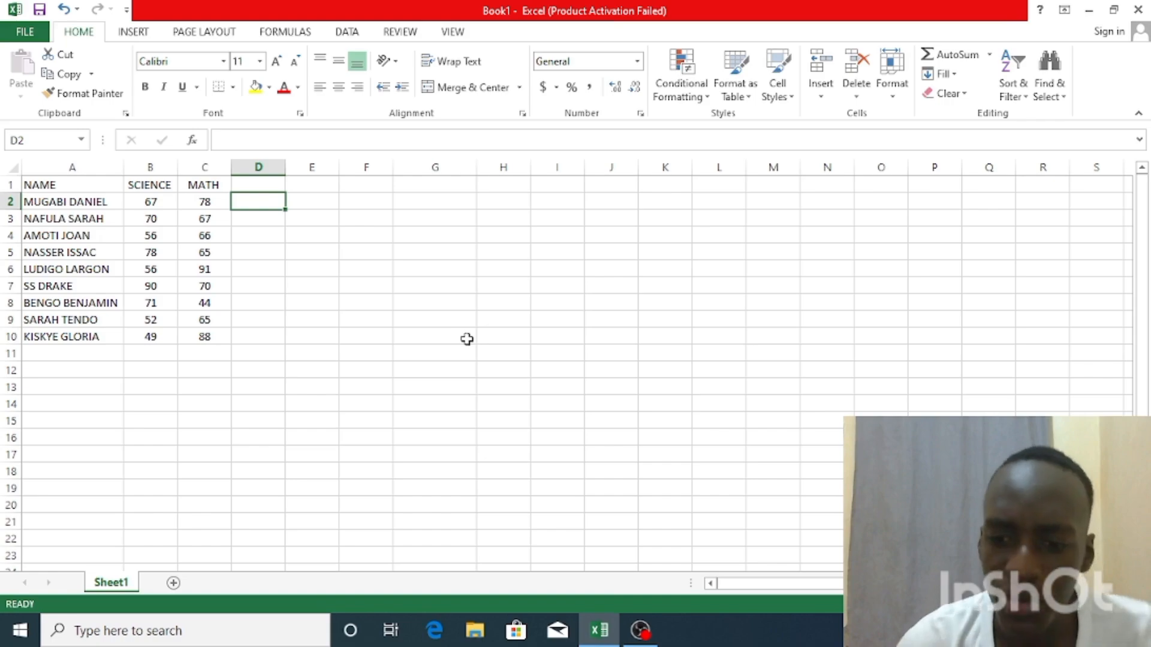
type("=SUM")
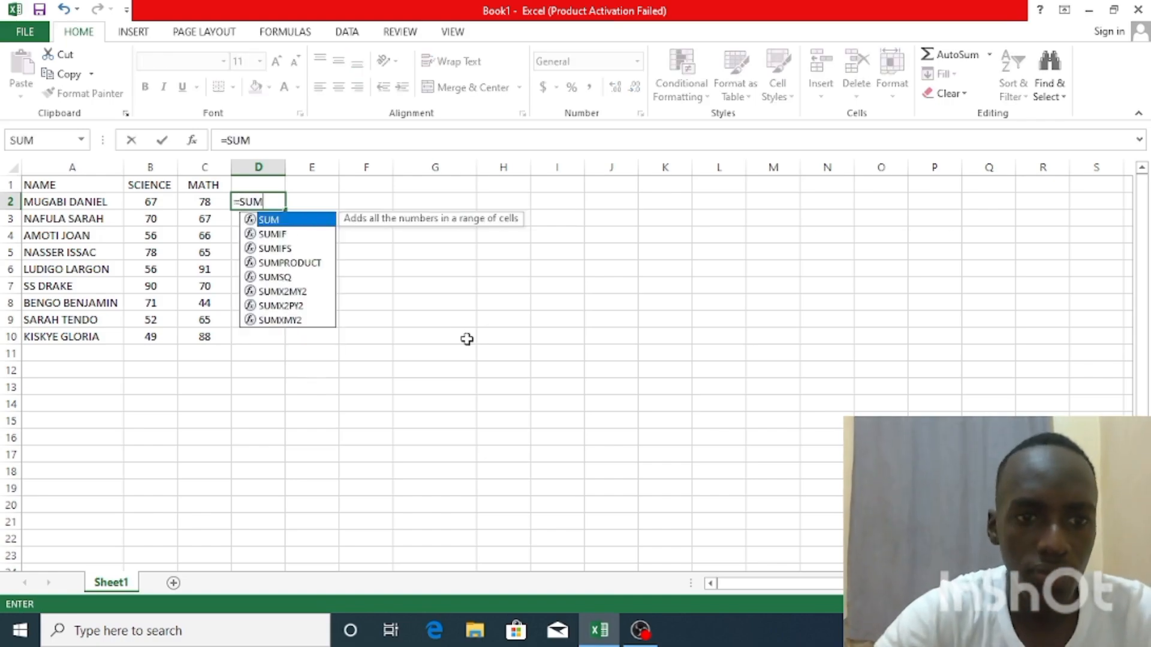
type("(")
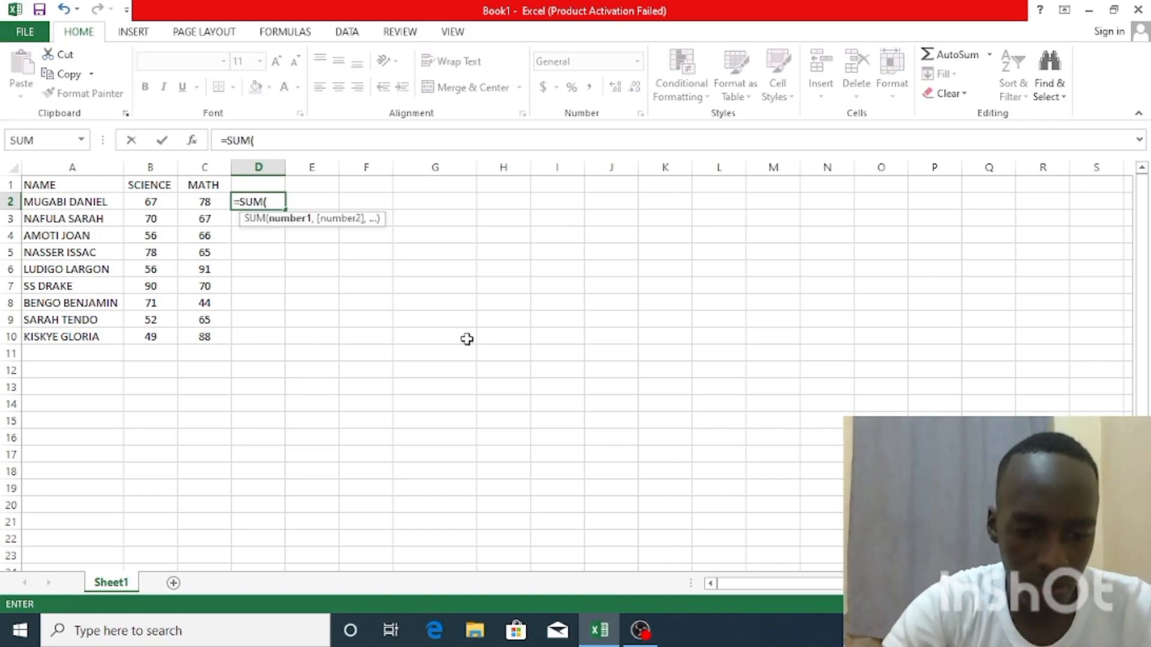
type("B")
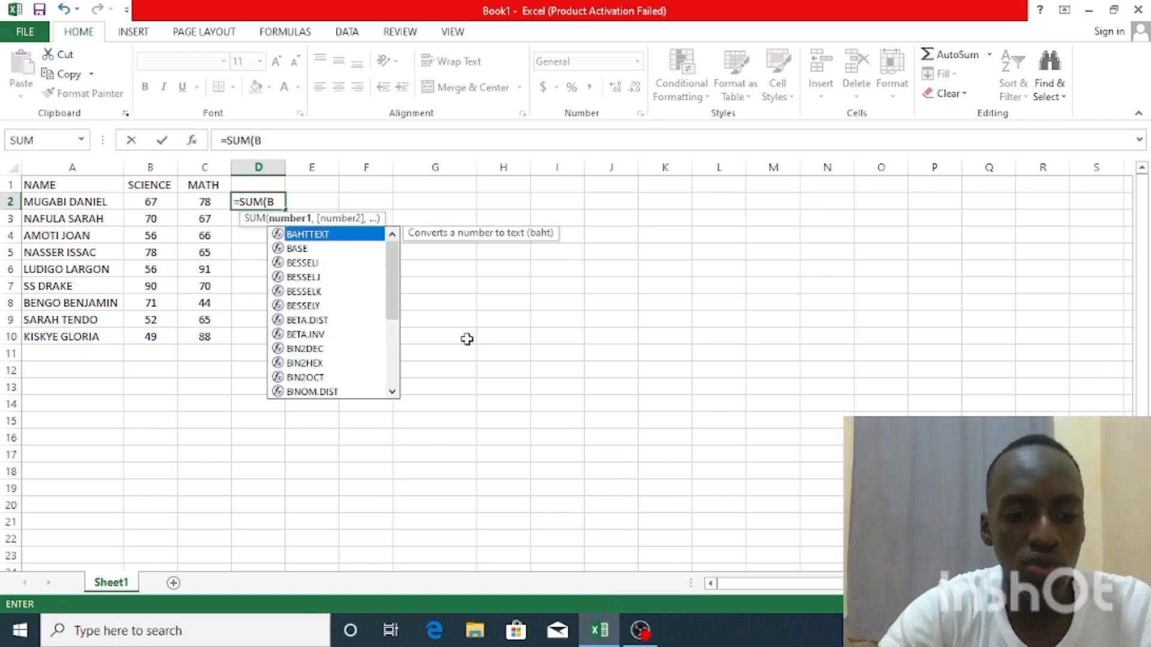
type("2:")
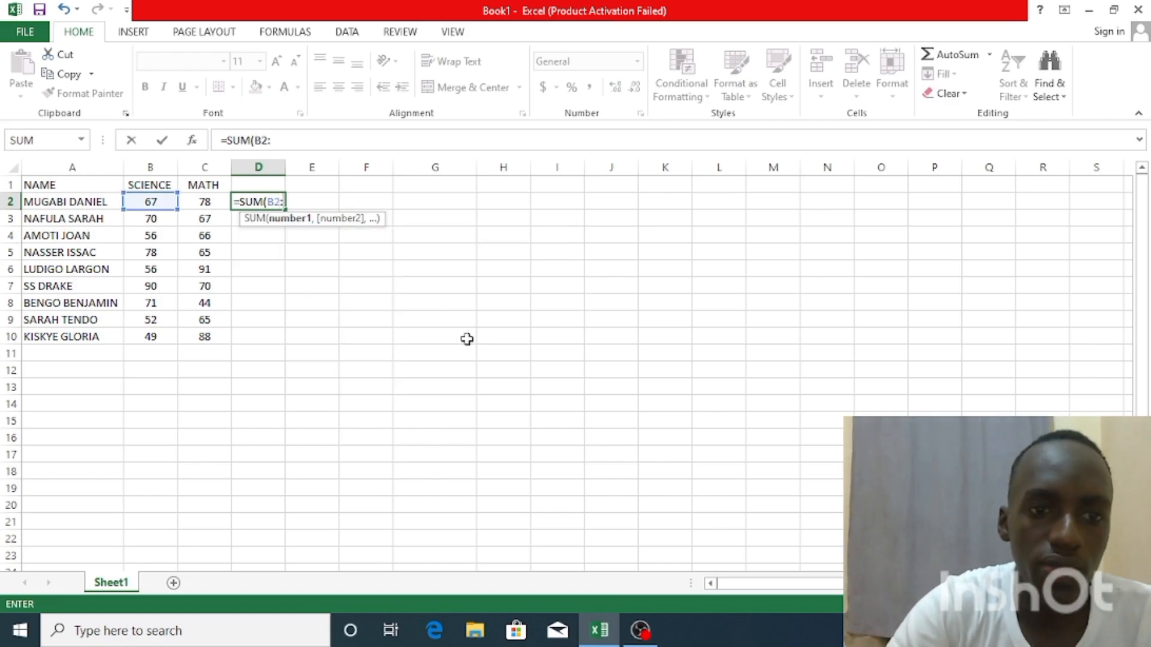
type("C2")
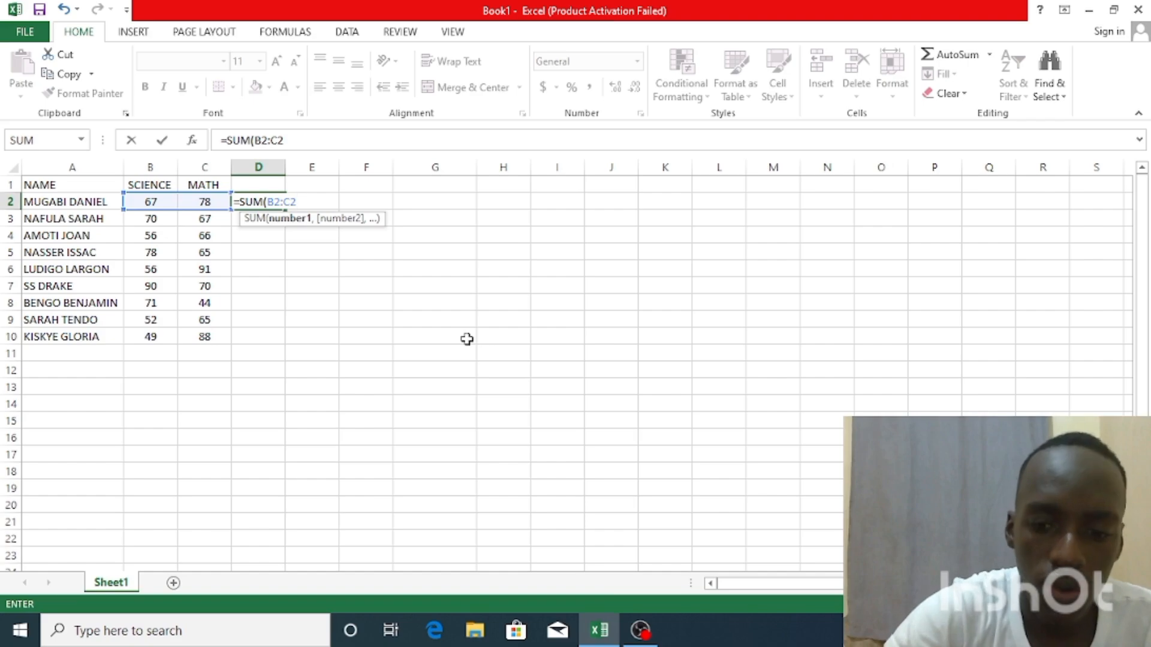
type(")")
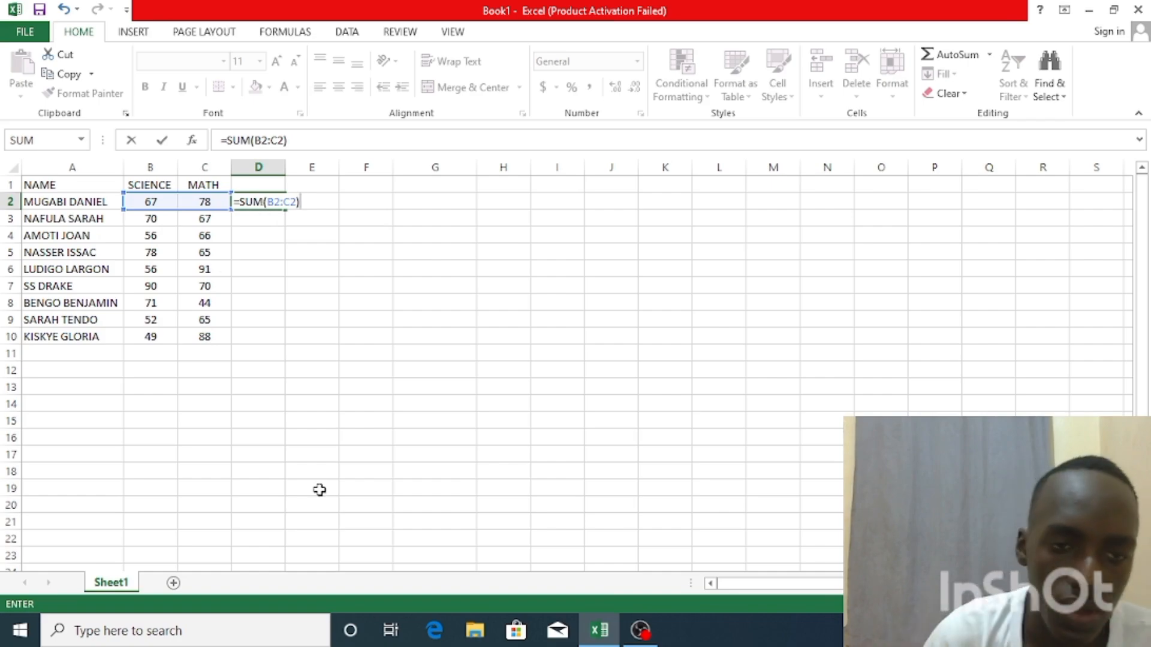
key("Return")
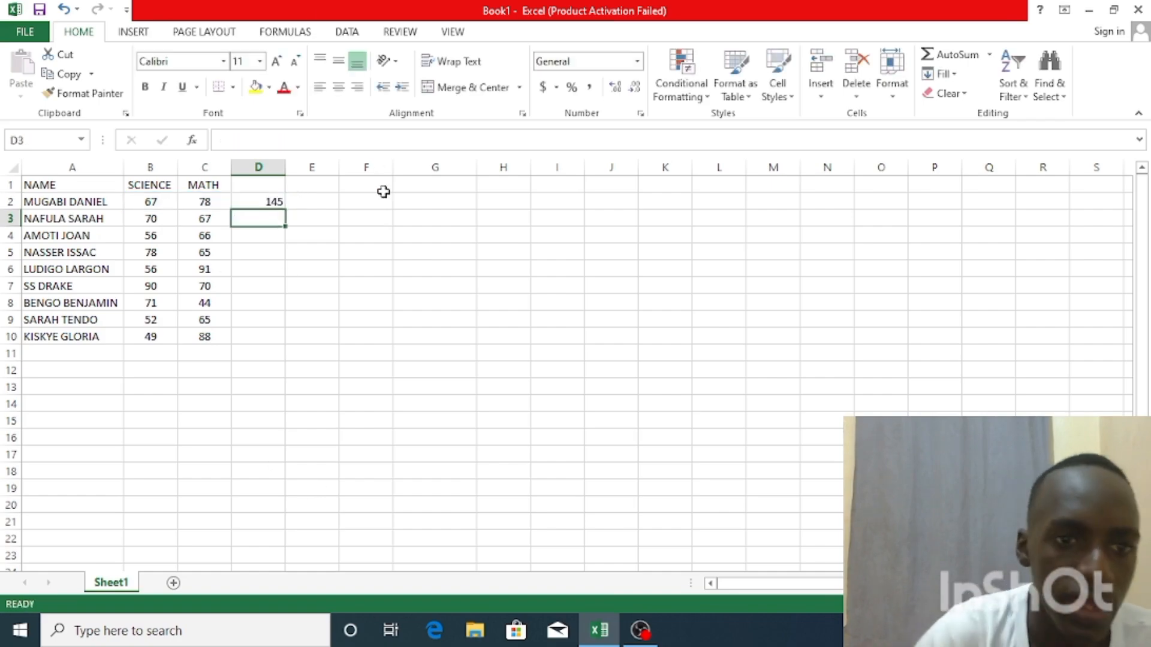
Try deleting the MATH column that the sum in D2 refers to, and undo the deletion
left_click(269, 202)
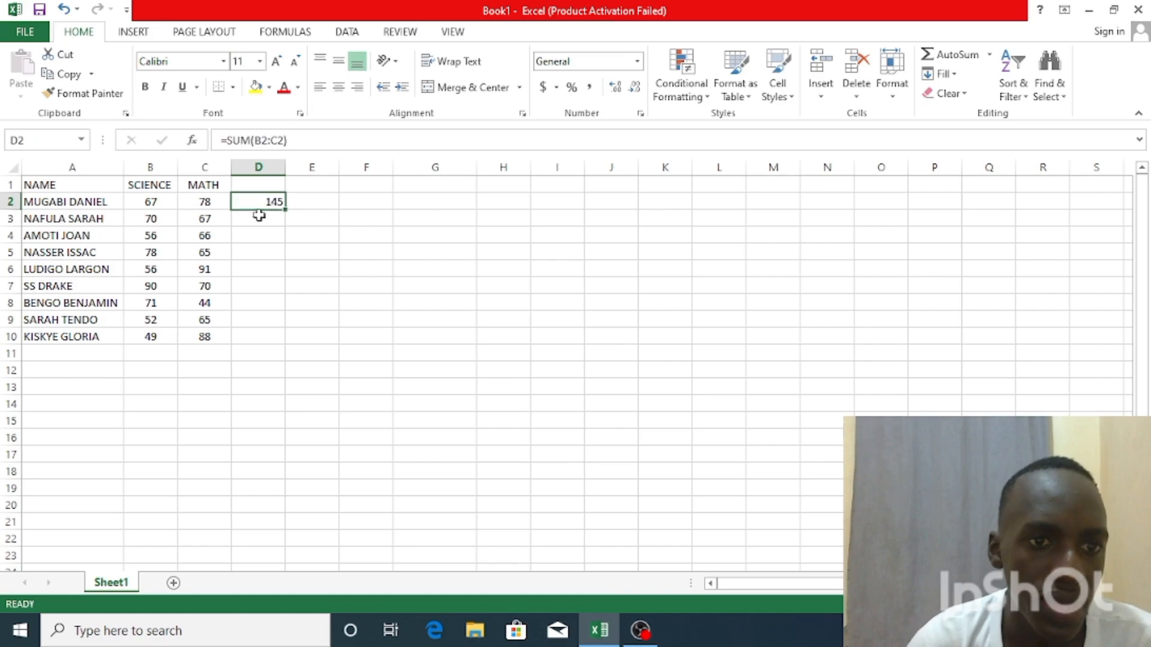
right_click(206, 168)
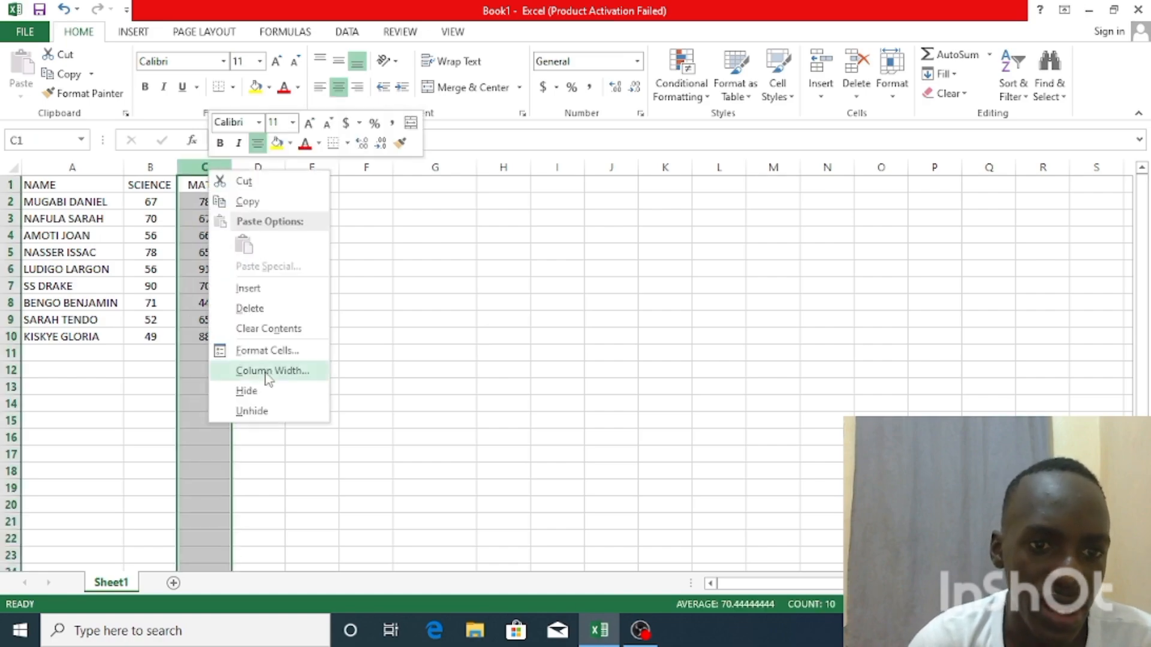
left_click(266, 308)
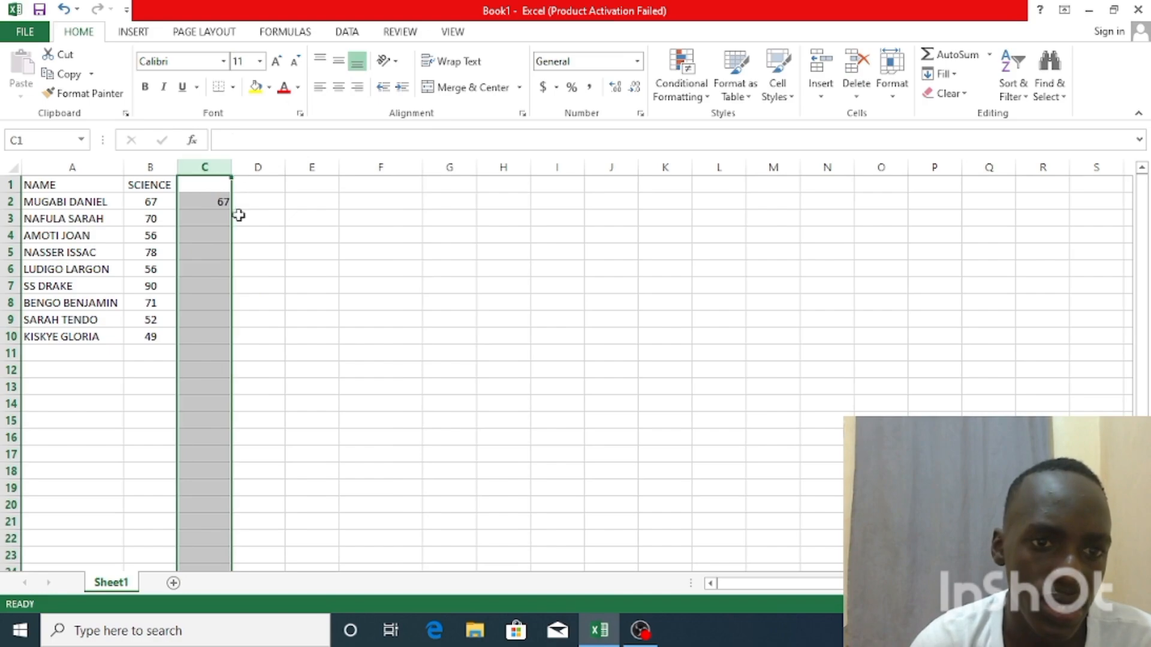
left_click(63, 9)
Delete cell D2 with its sum formula, shifting cells left
left_click(274, 203)
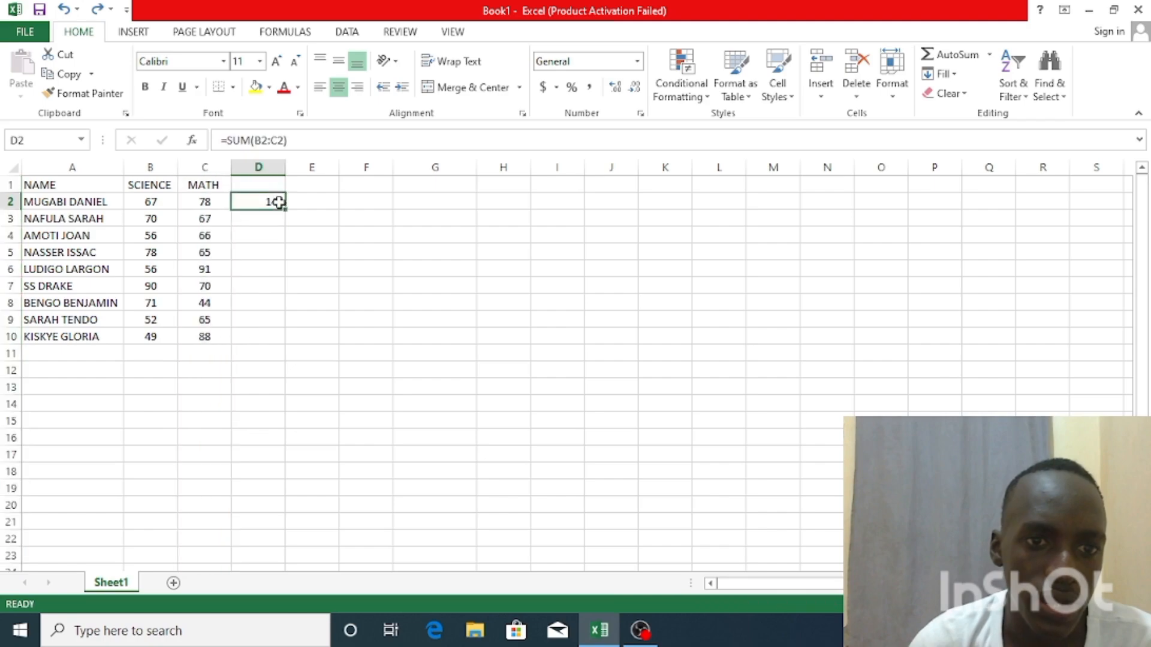
right_click(275, 200)
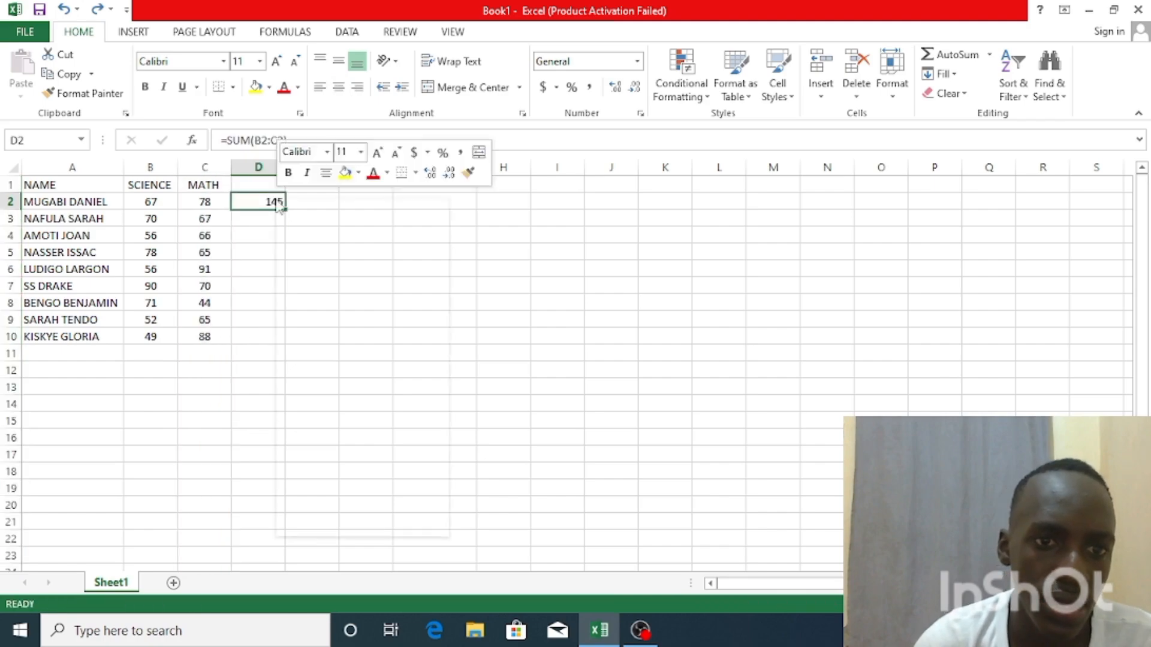
left_click(277, 200)
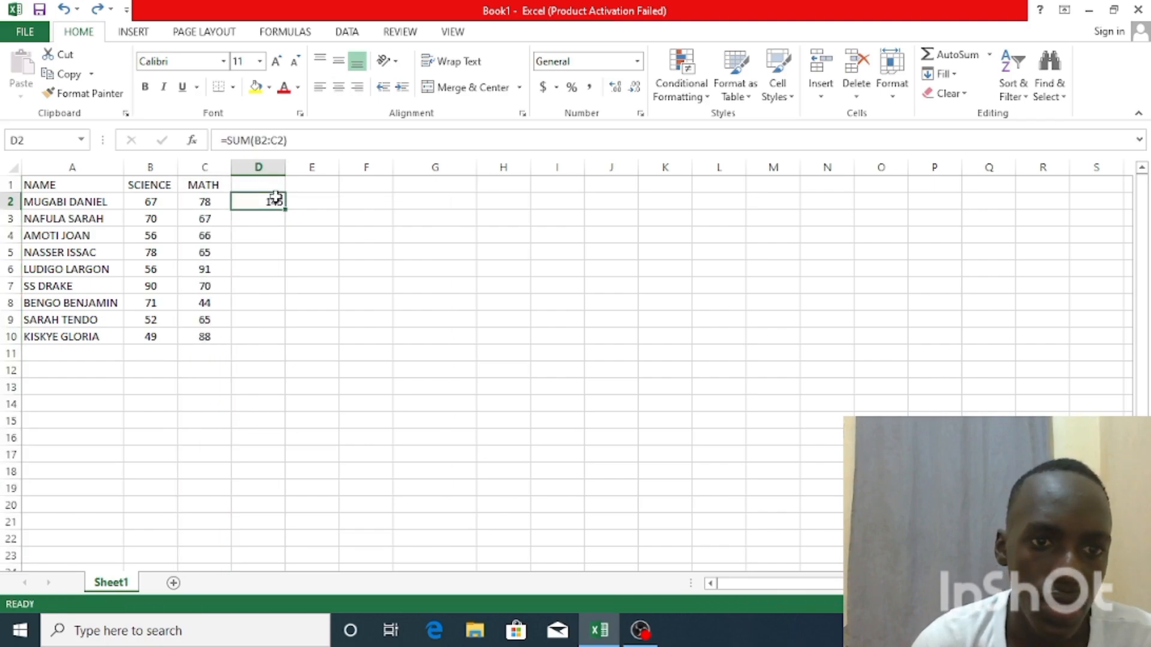
right_click(275, 200)
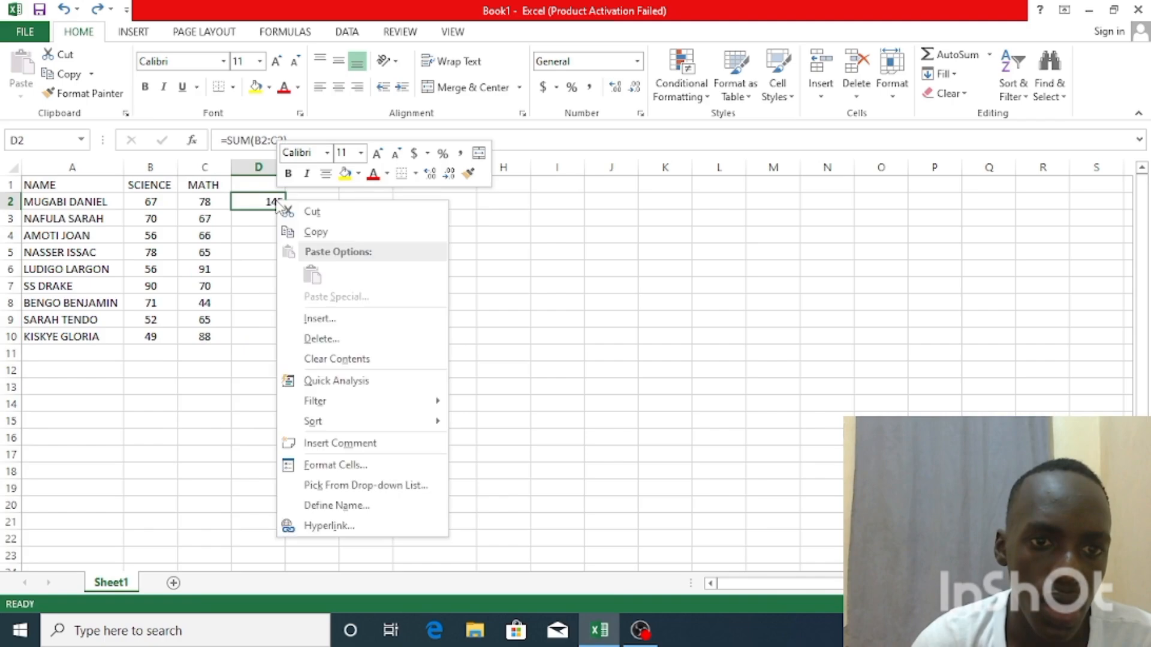
left_click(322, 335)
left_click(287, 382)
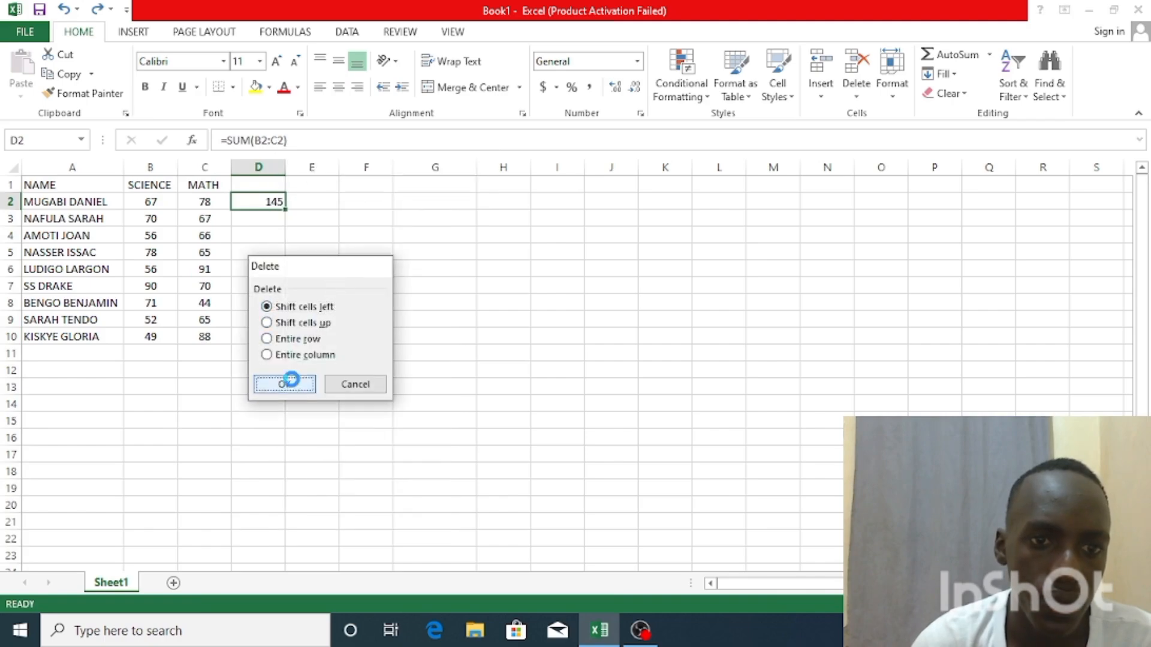
Enter =SUM(B2:C2) in cell F4, away from the marks table
left_click(309, 238)
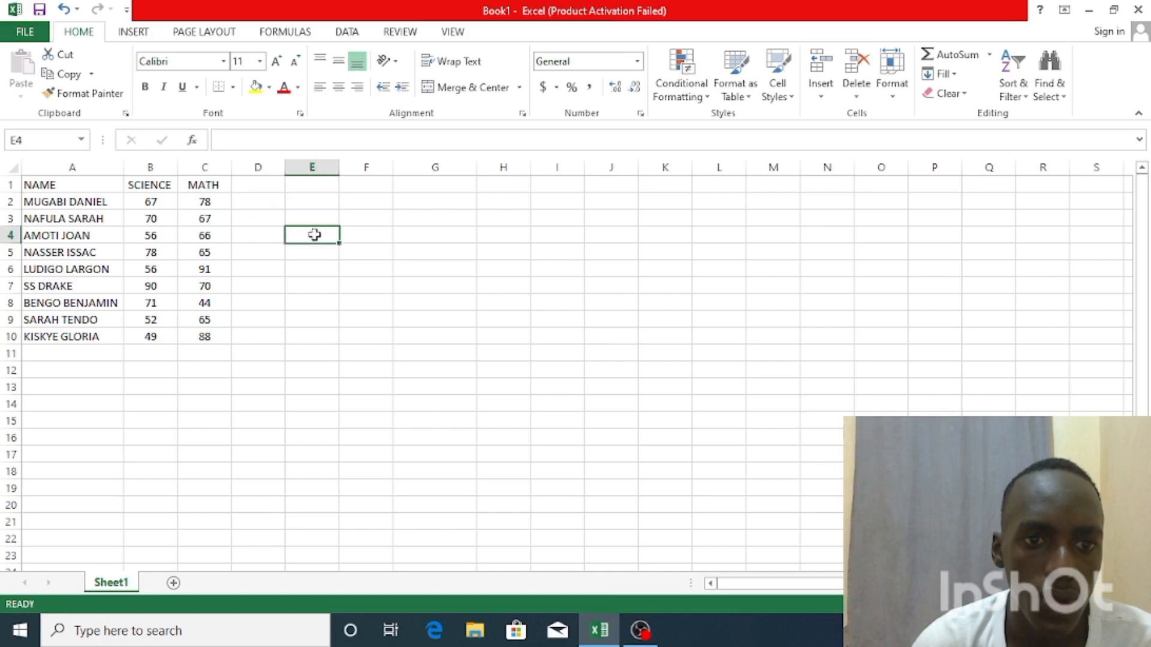
left_click(352, 239)
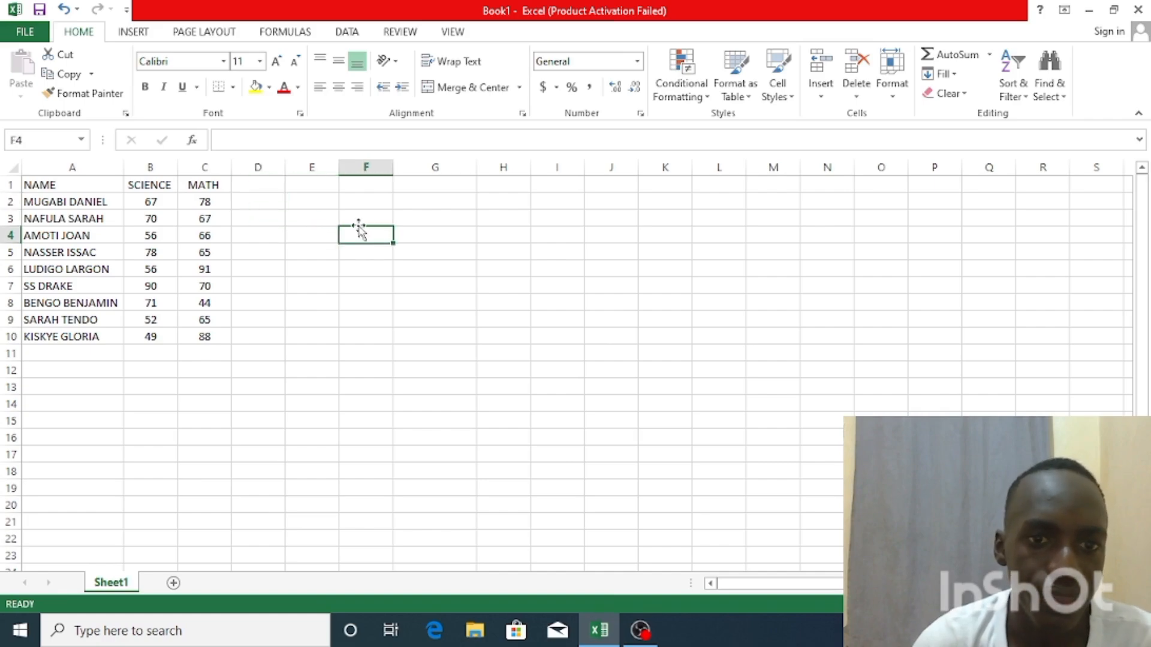
right_click(360, 241)
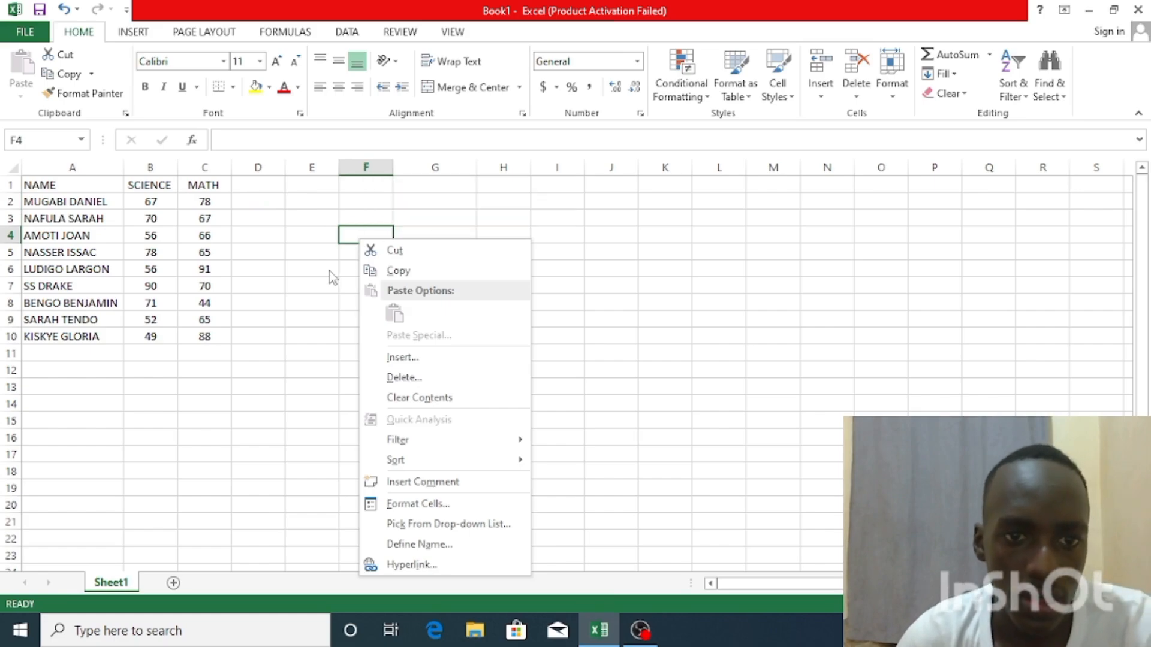
left_click(346, 238)
type("=")
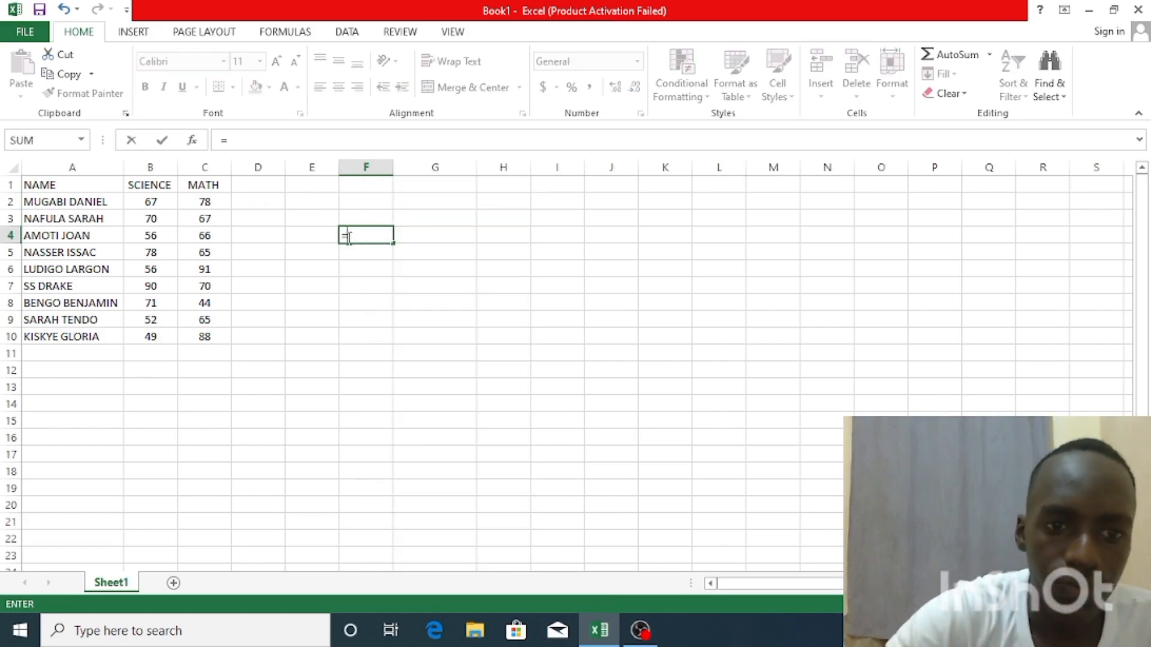
type("SUM")
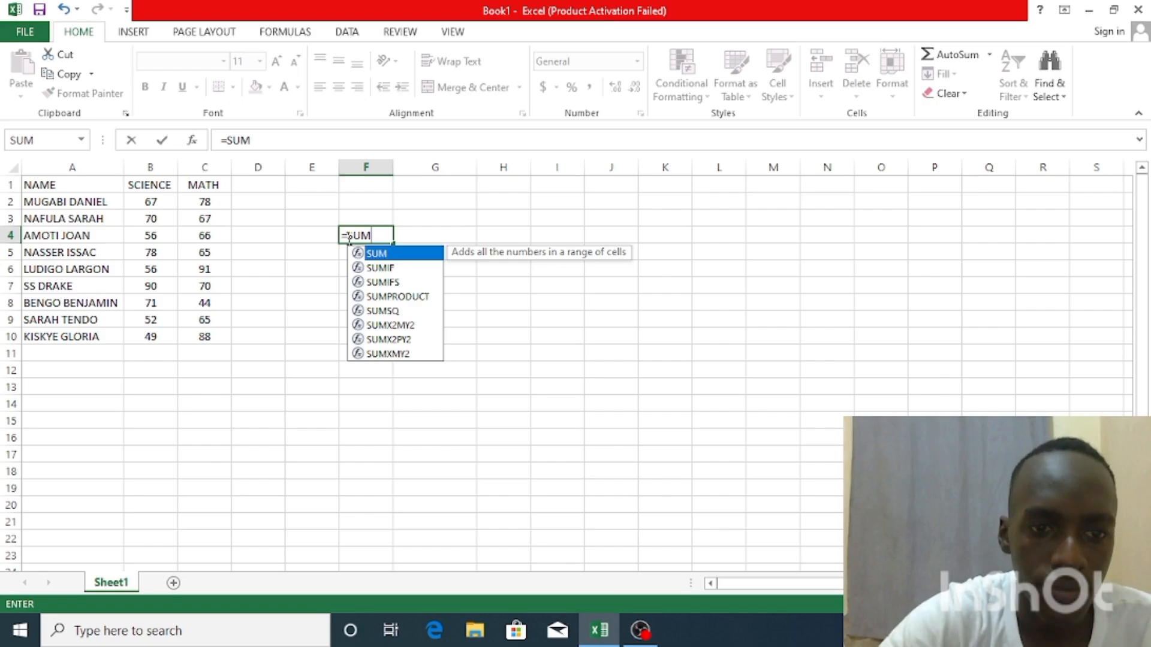
type("(")
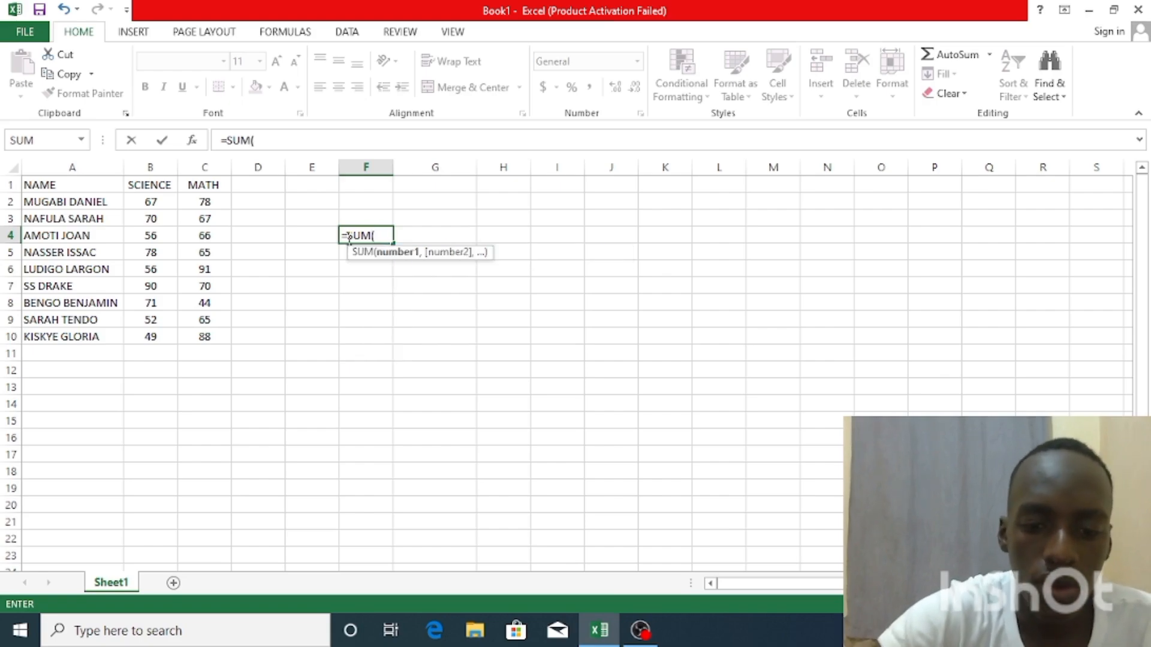
type("B2")
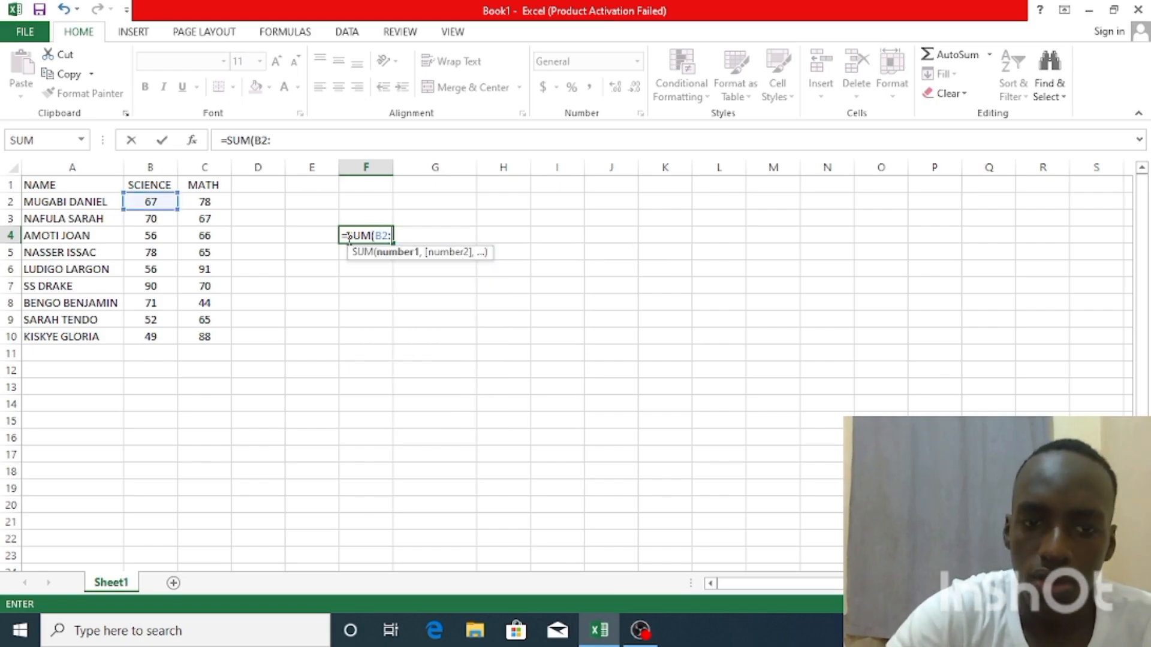
type(":")
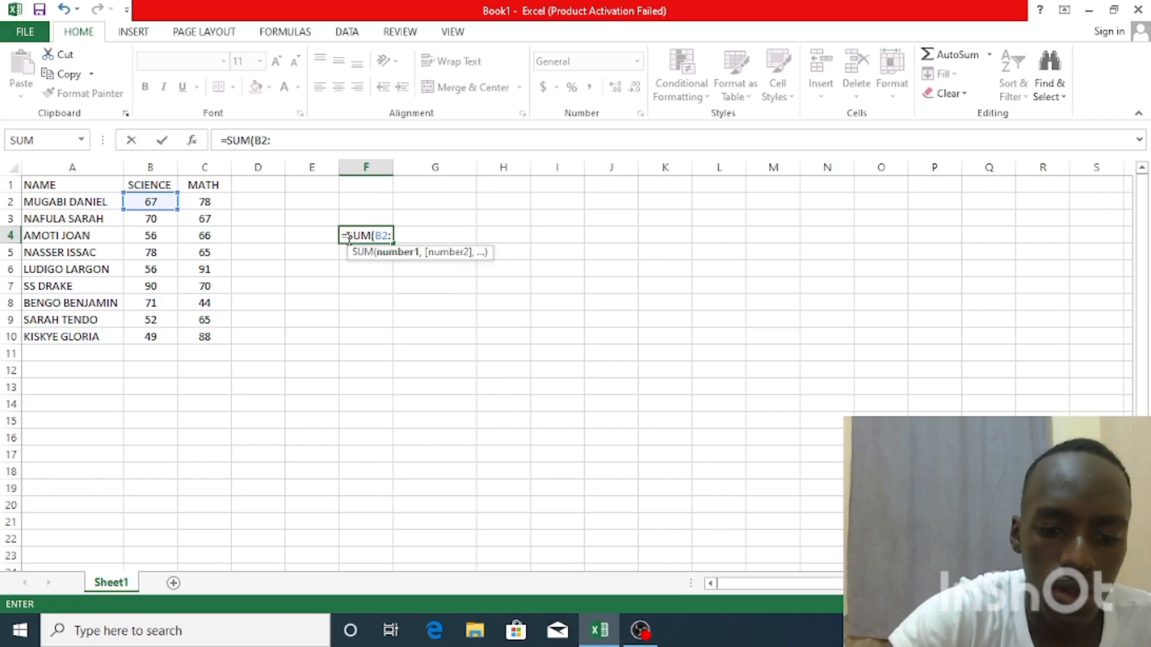
type("C2")
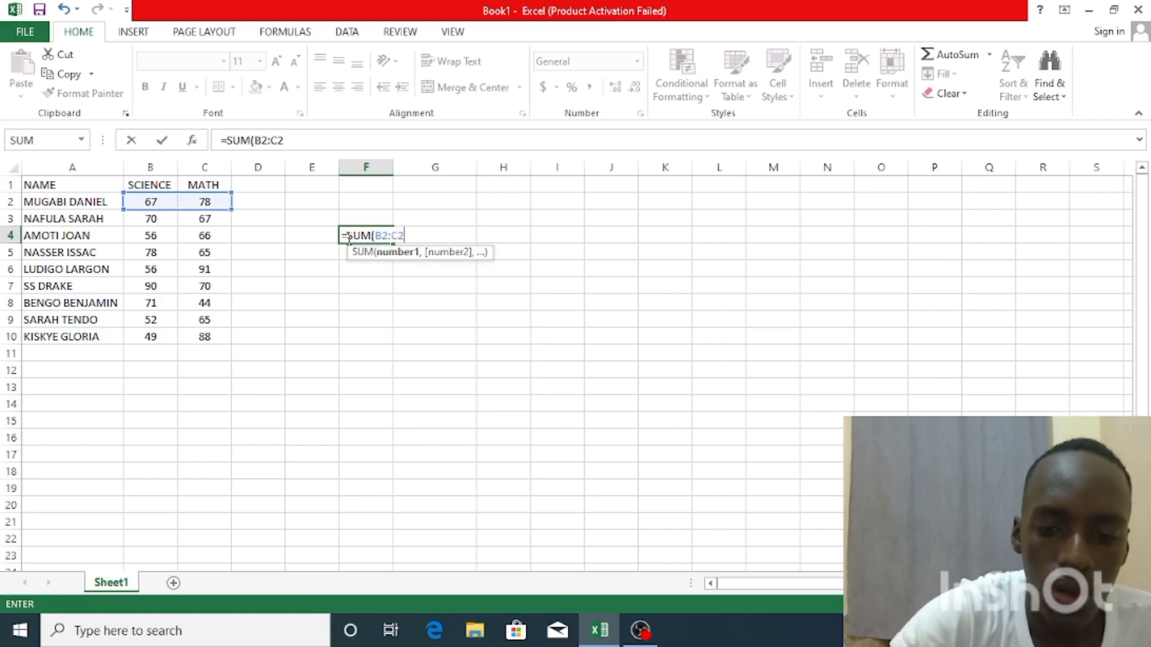
type(")")
key("Return")
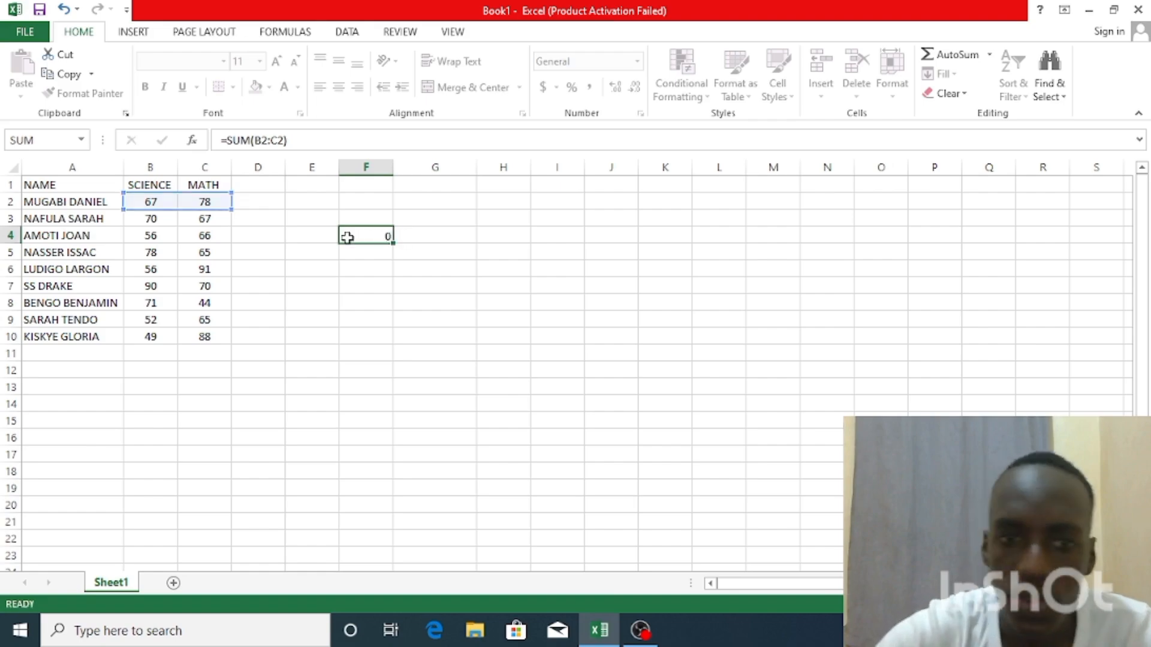
Try deleting the MATH column that the SUM formula in F4 refers to, and undo the deletion
left_click(353, 235)
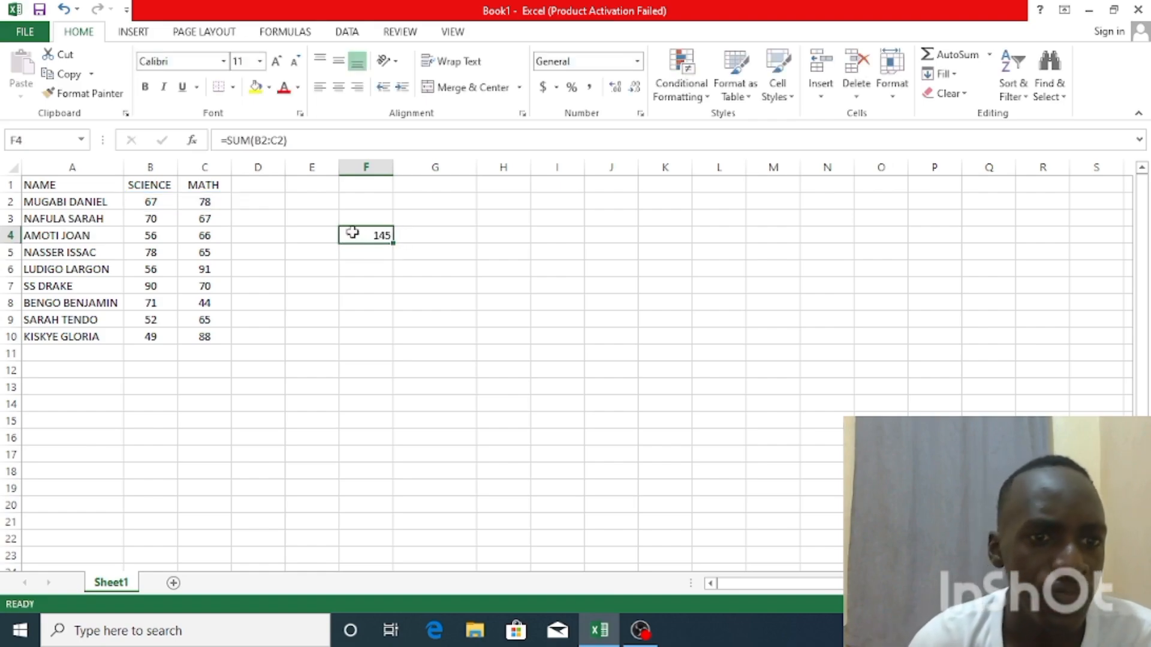
right_click(220, 163)
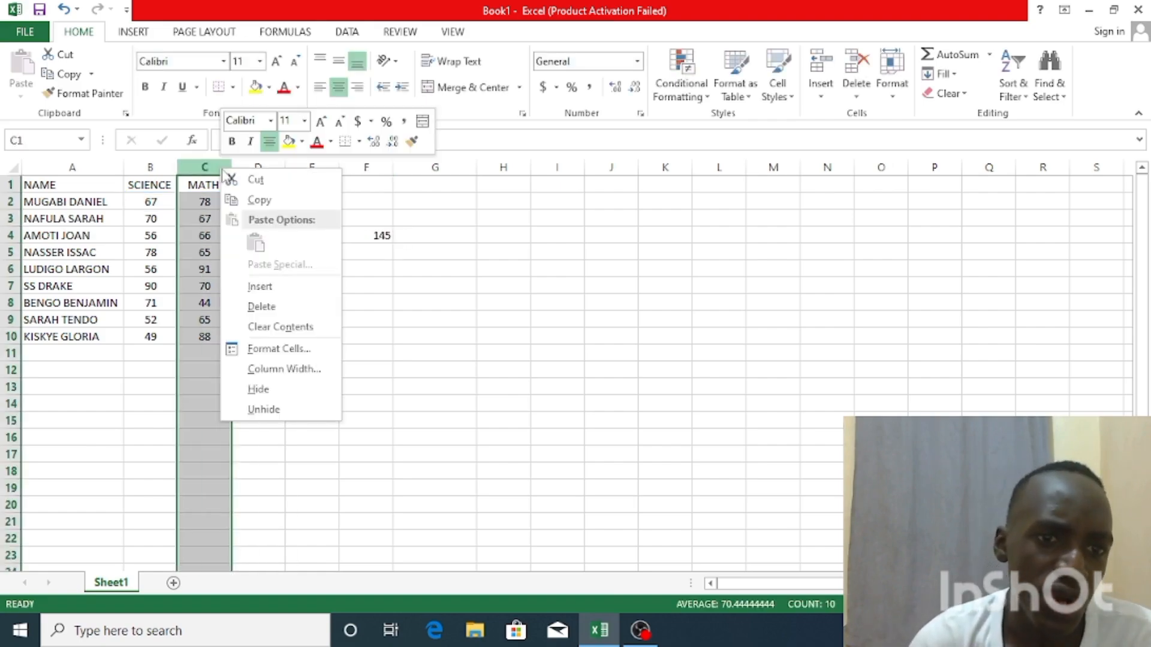
left_click(259, 303)
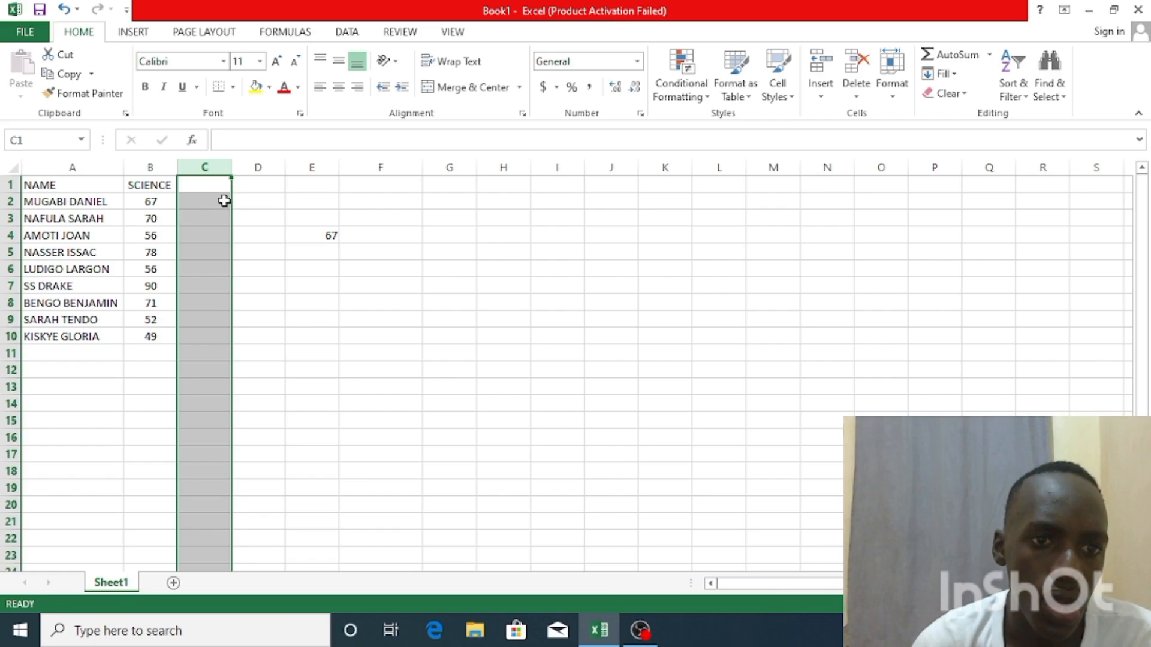
left_click(312, 238)
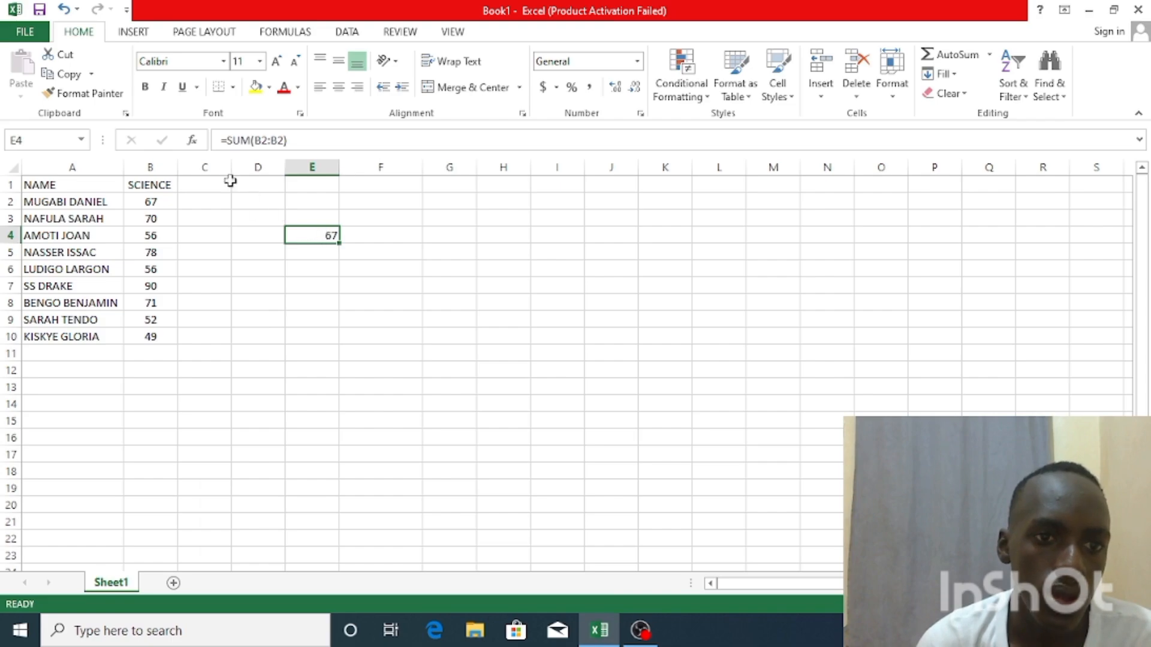
left_click(64, 9)
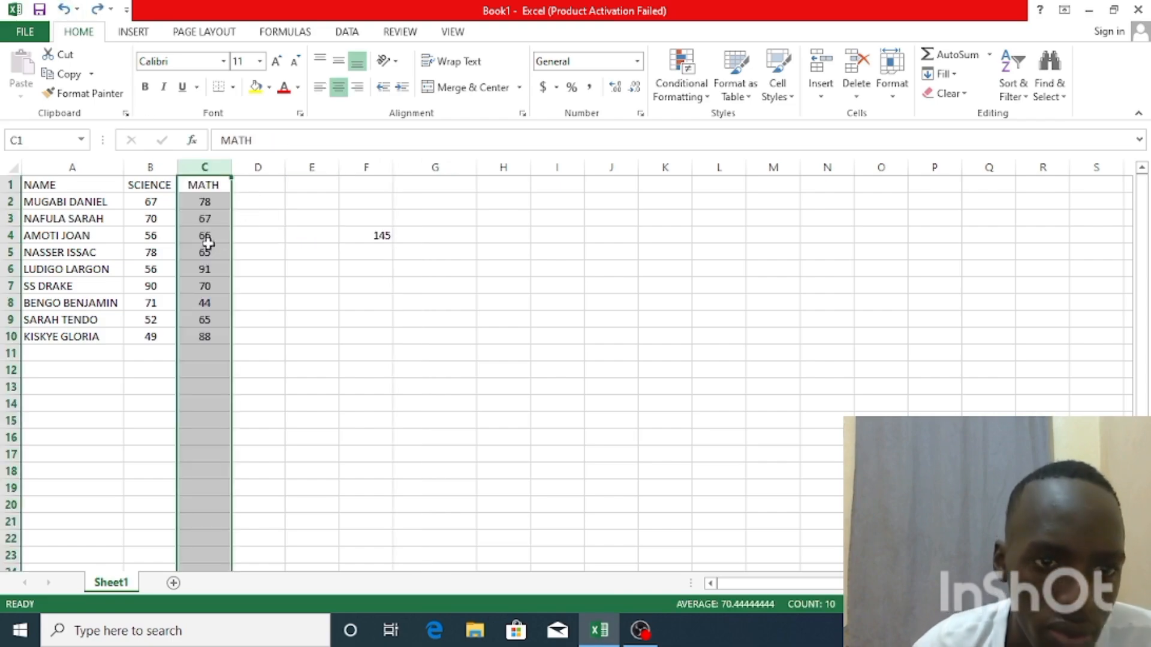
Replace the SUM formula in cell F4 with =B2+C2, adding the first student's two marks by direct cell references
left_click(371, 236)
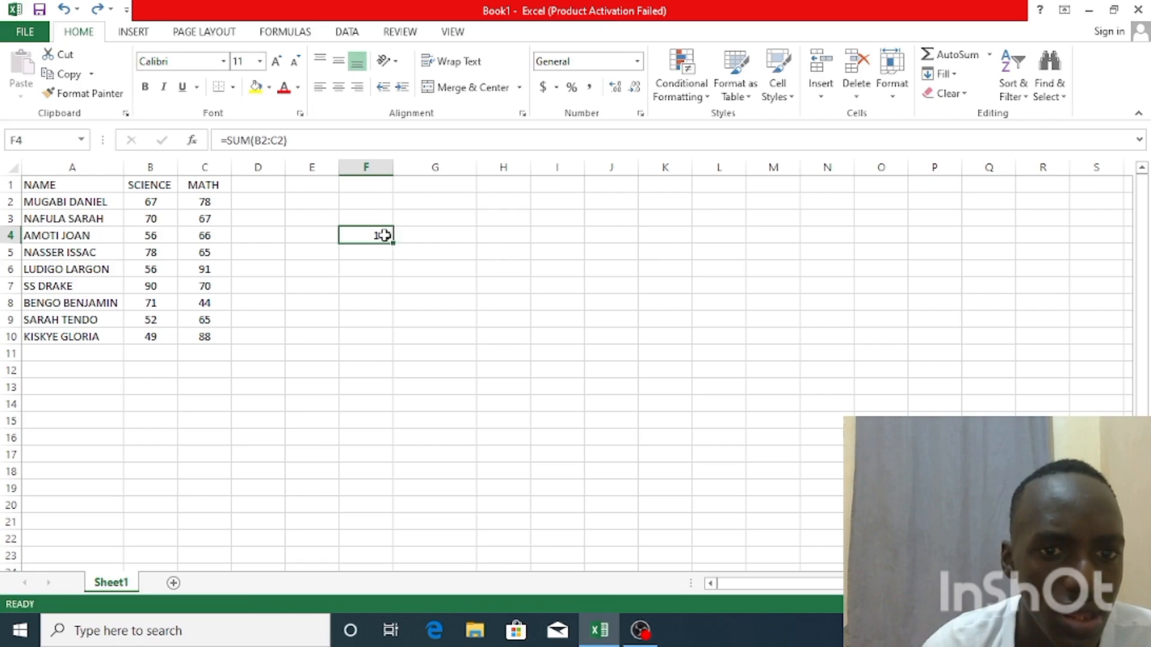
double_click(382, 235)
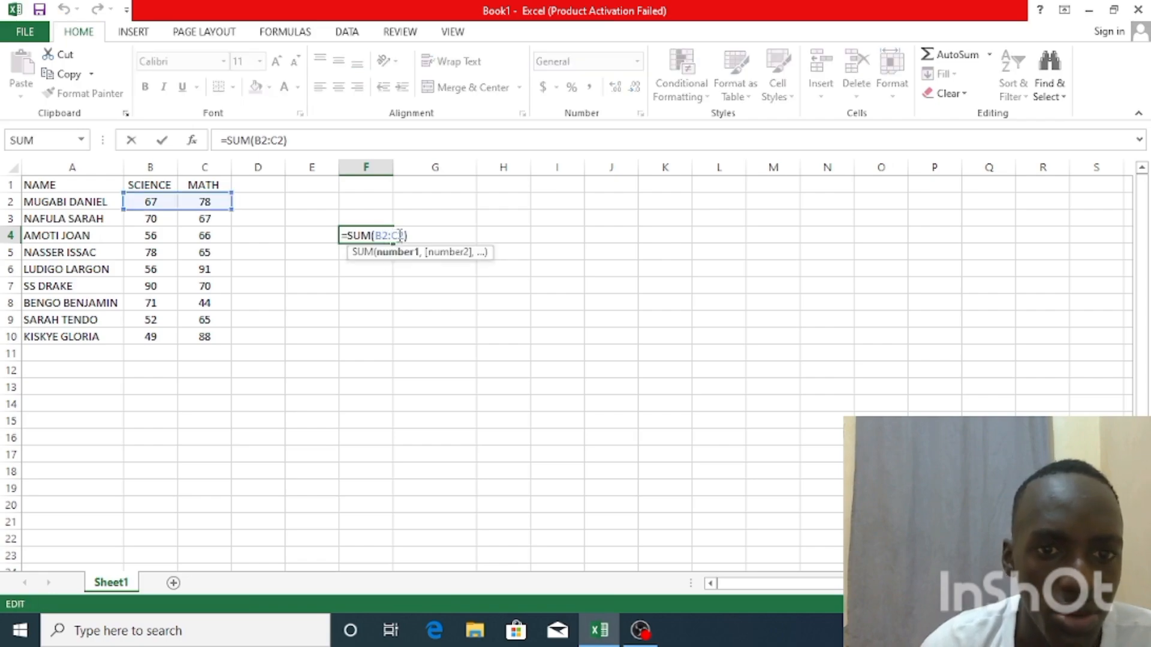
left_click(405, 236)
key("BackSpace")
key("BackSpace")
key("BackSpace")
key("BackSpace")
key("BackSpace")
key("BackSpace")
key("BackSpace")
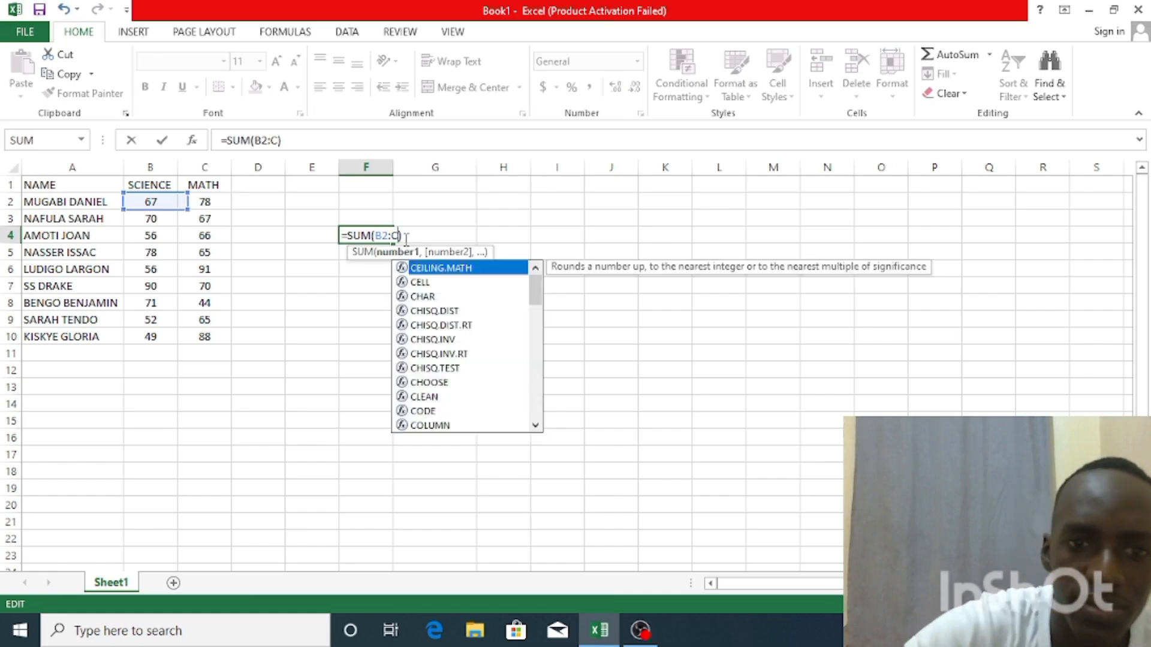
key("Right")
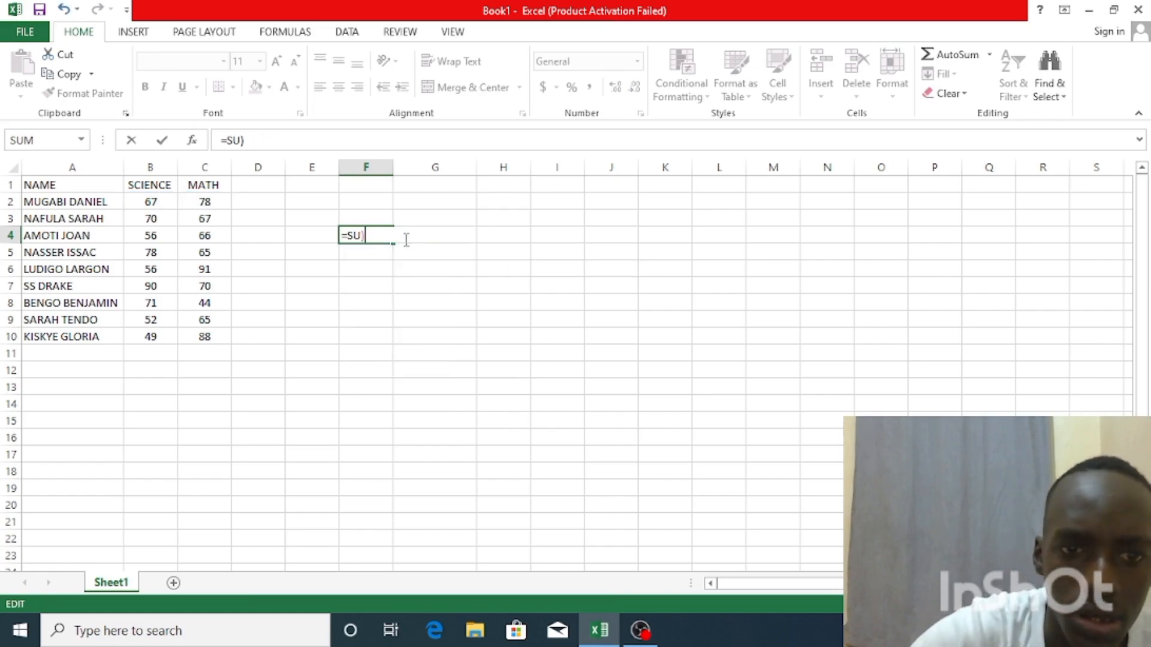
key("BackSpace")
key("BackSpace")
key("BackSpace")
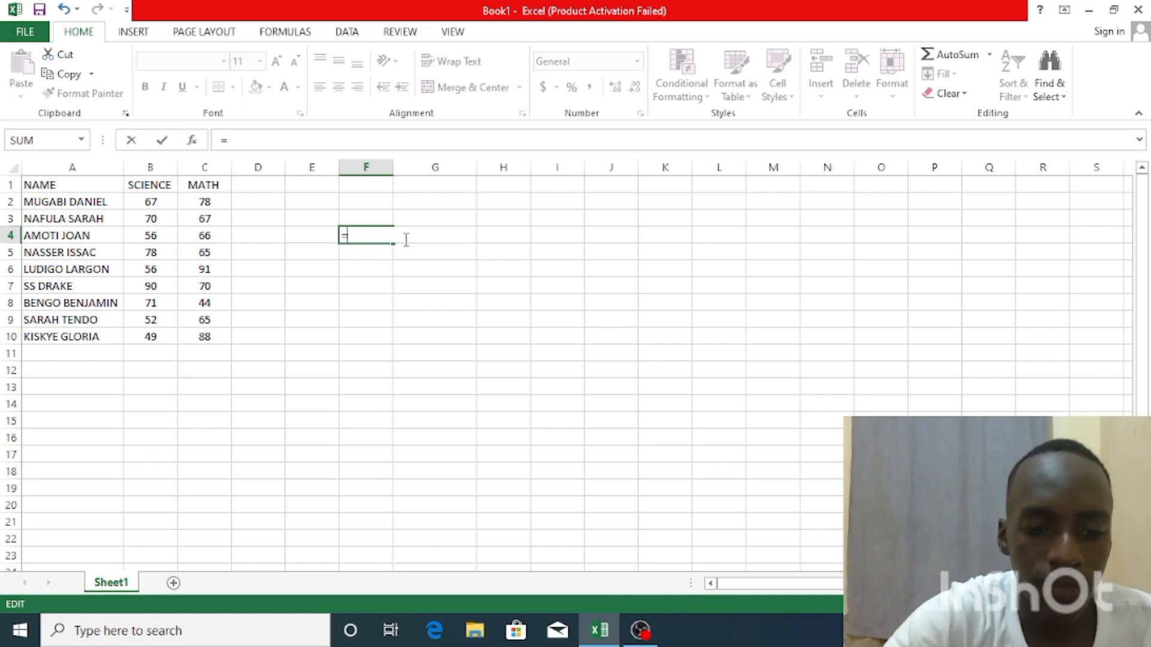
type("B2")
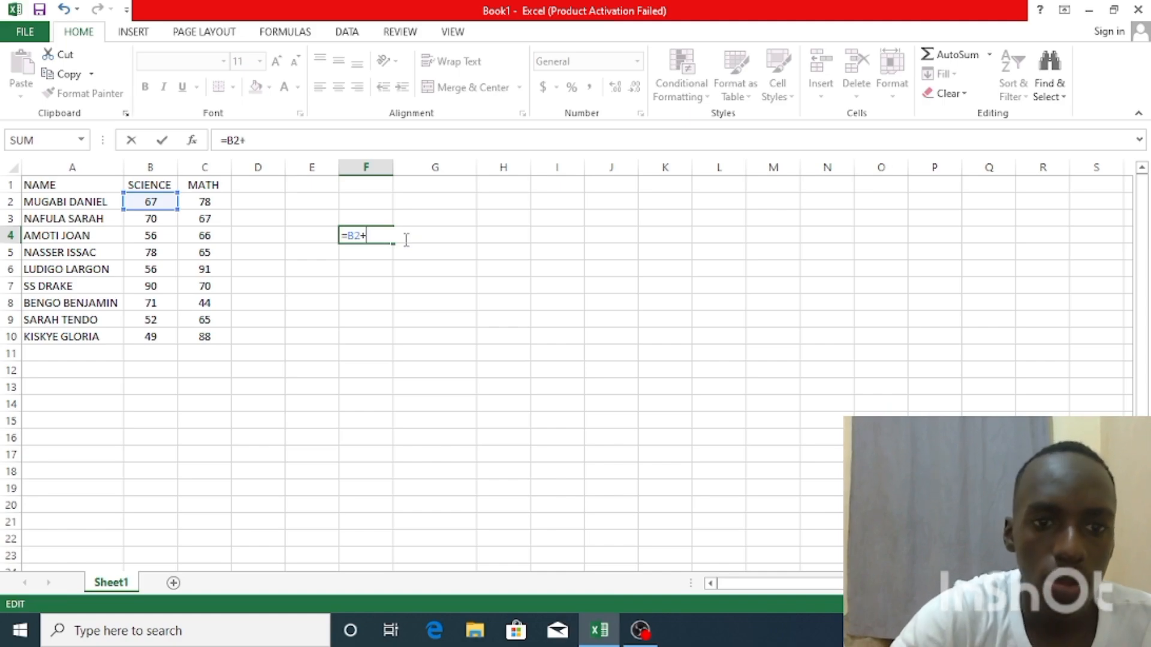
type("+C")
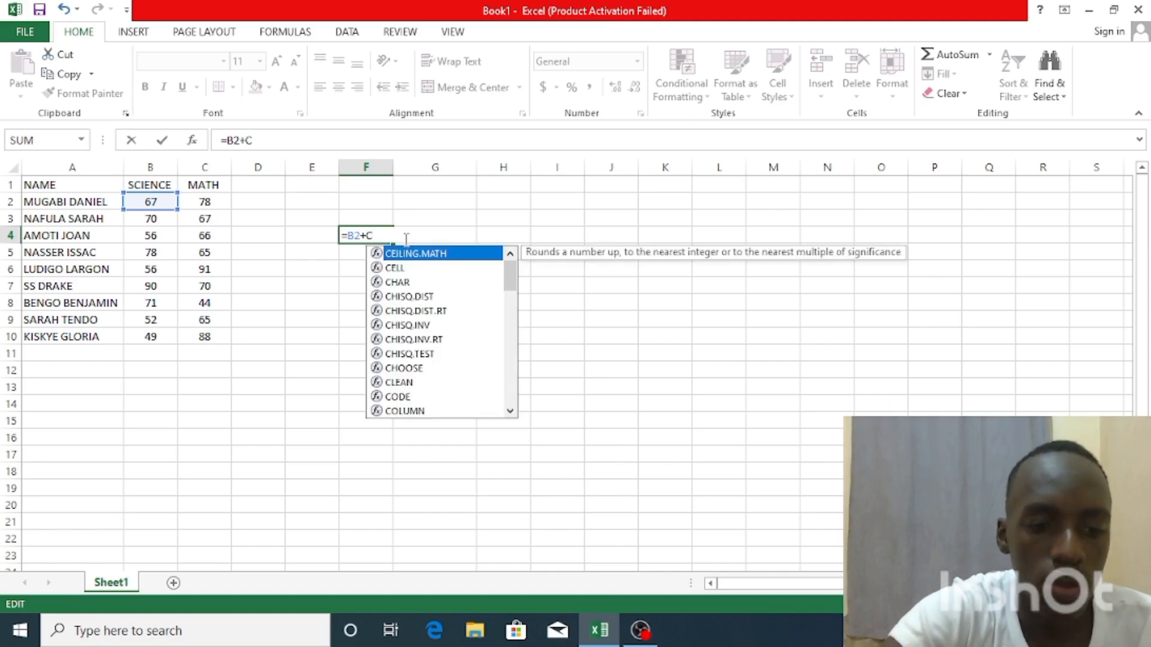
type("2")
key("Return")
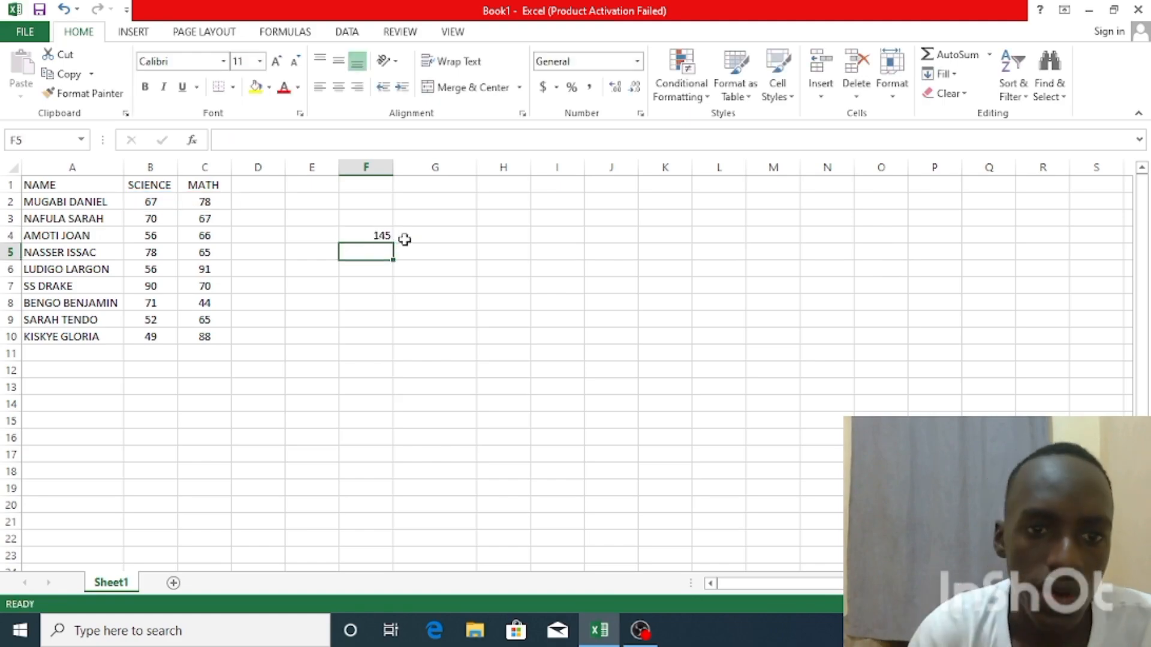
Try deleting the MATH column with the =B2+C2 formula in place, and undo the deletion after checking the formula cell
left_click(377, 236)
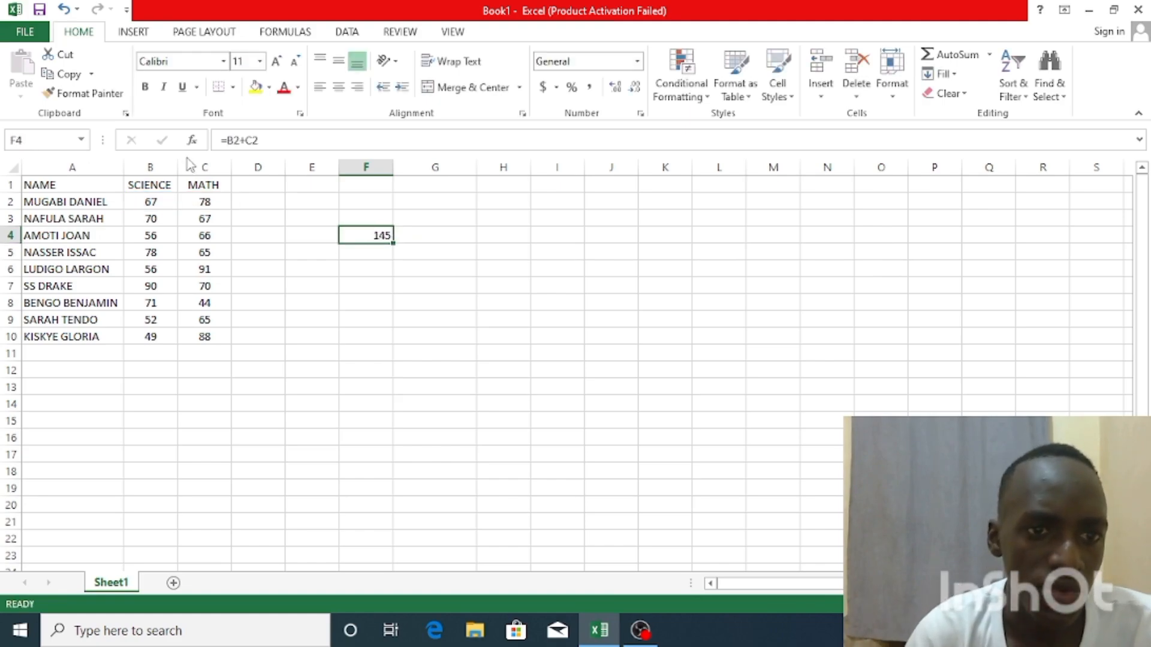
right_click(207, 162)
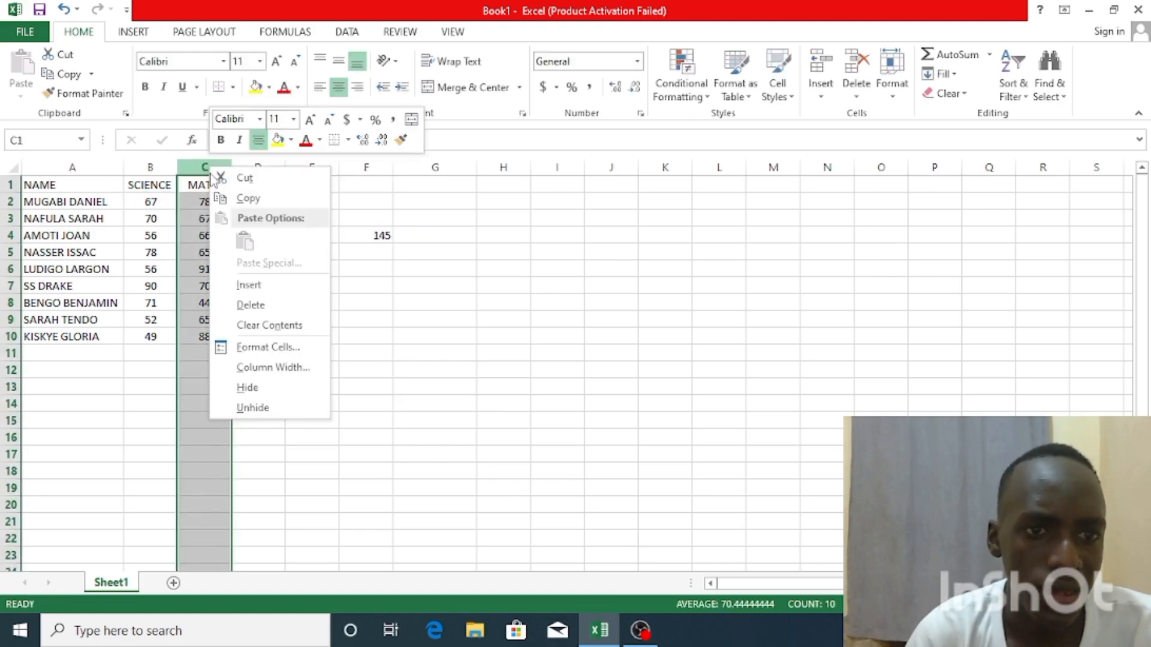
left_click(235, 302)
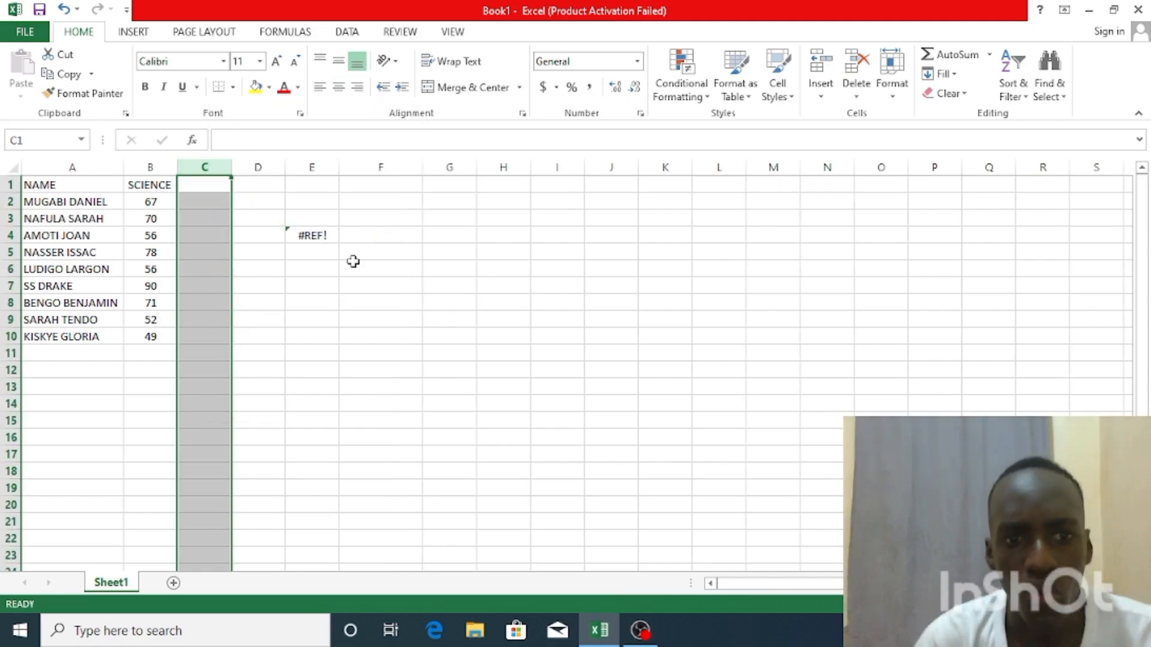
left_click(335, 239)
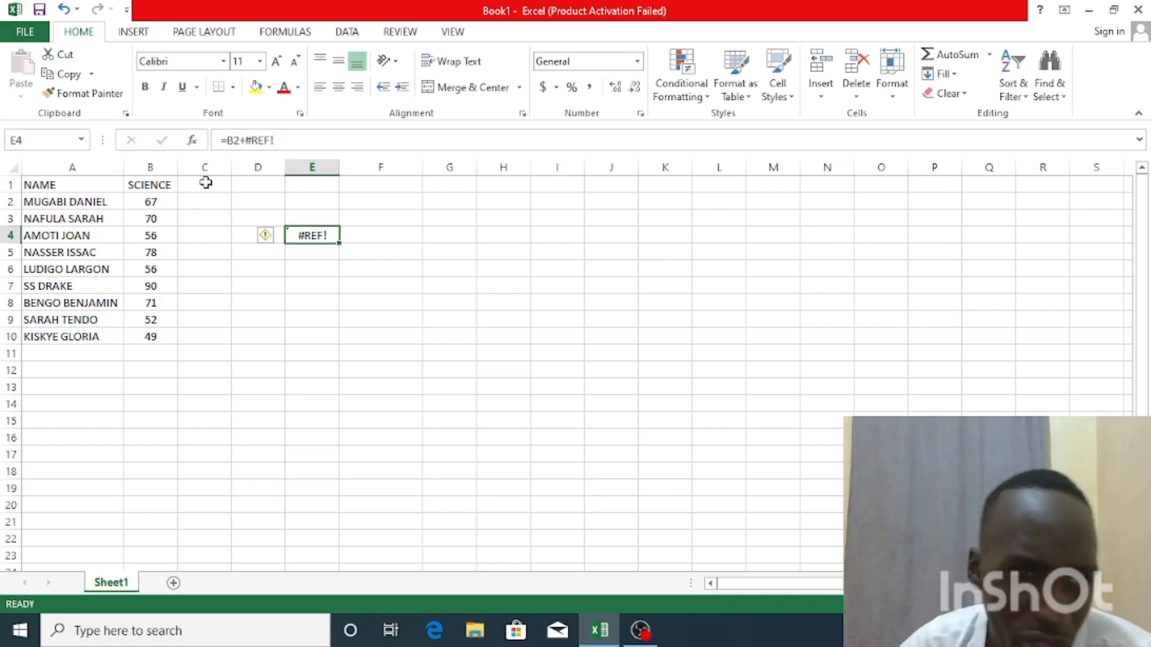
left_click(64, 10)
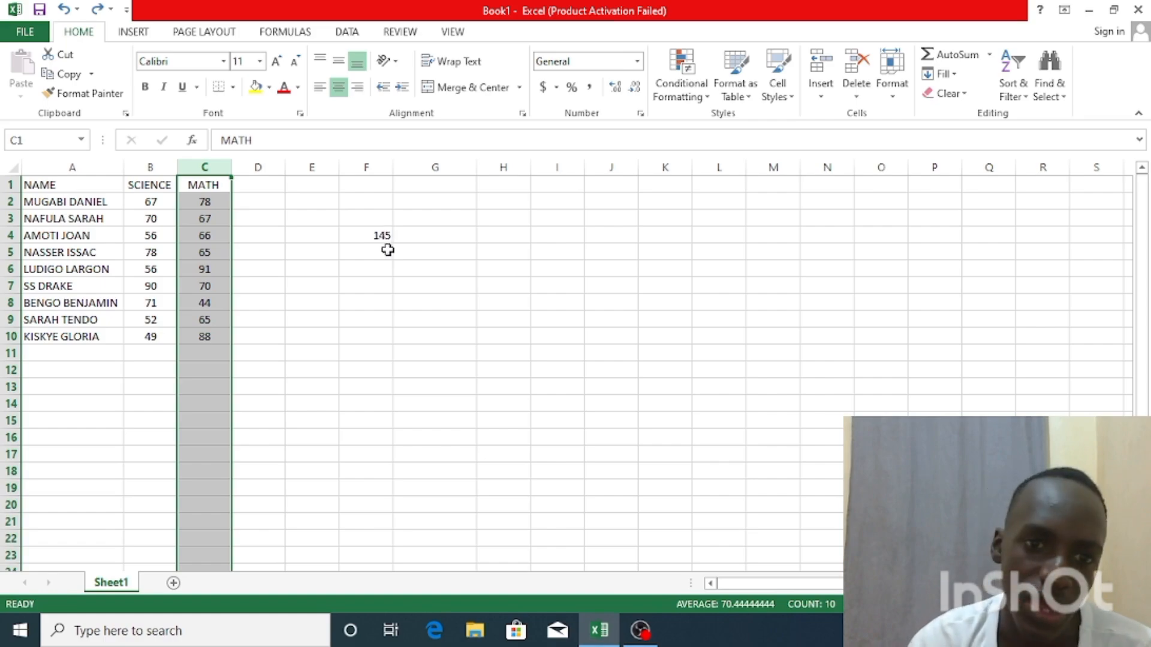
left_click(373, 240)
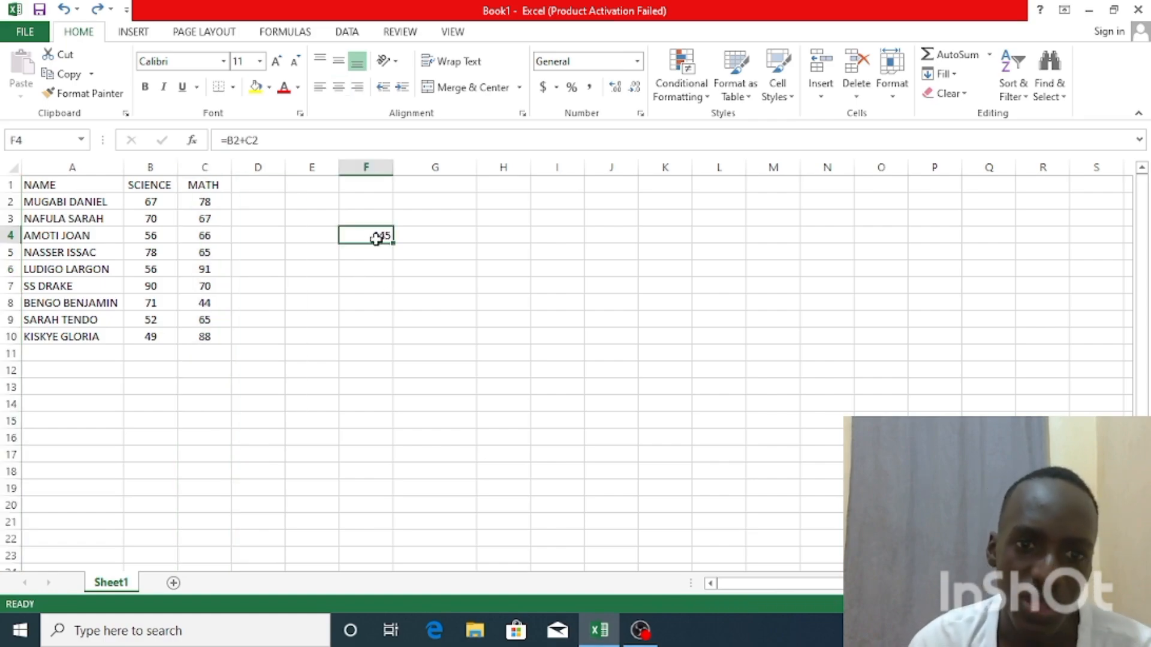